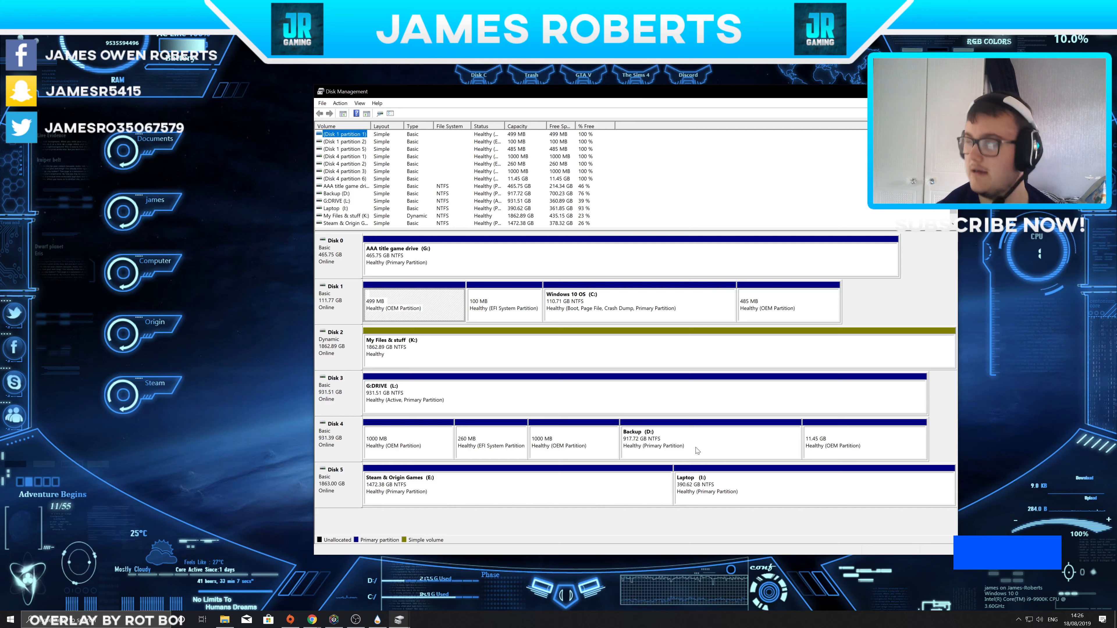
Shrink the Backup (D:) volume on Disk 4 by 100000 MB
{"action": "right_click", "coordinate": [695, 446]}
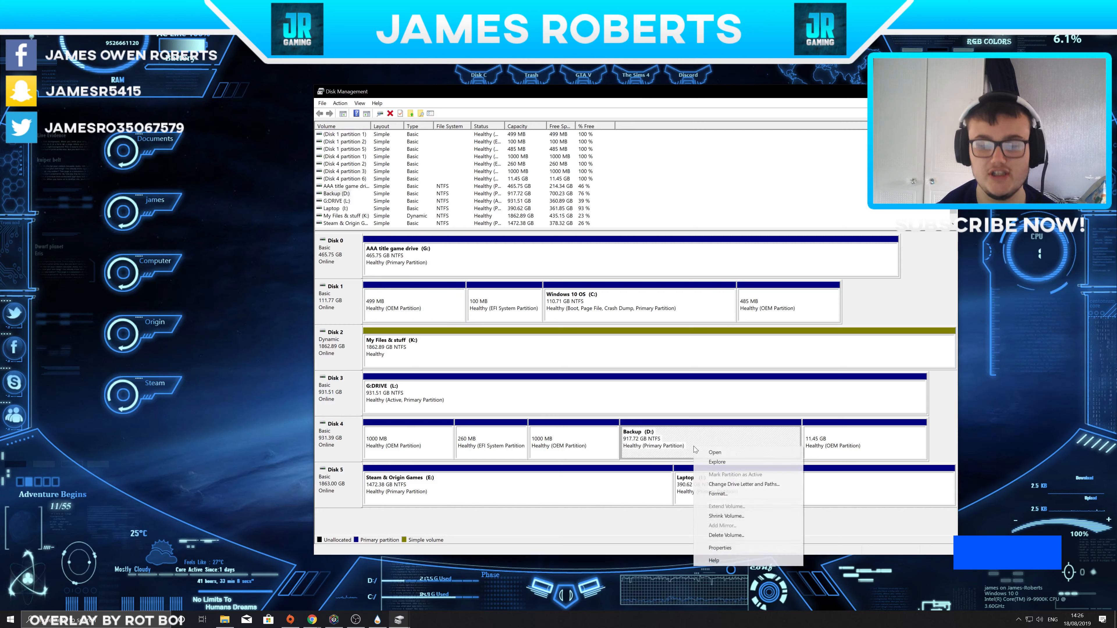
{"action": "left_click", "coordinate": [726, 515]}
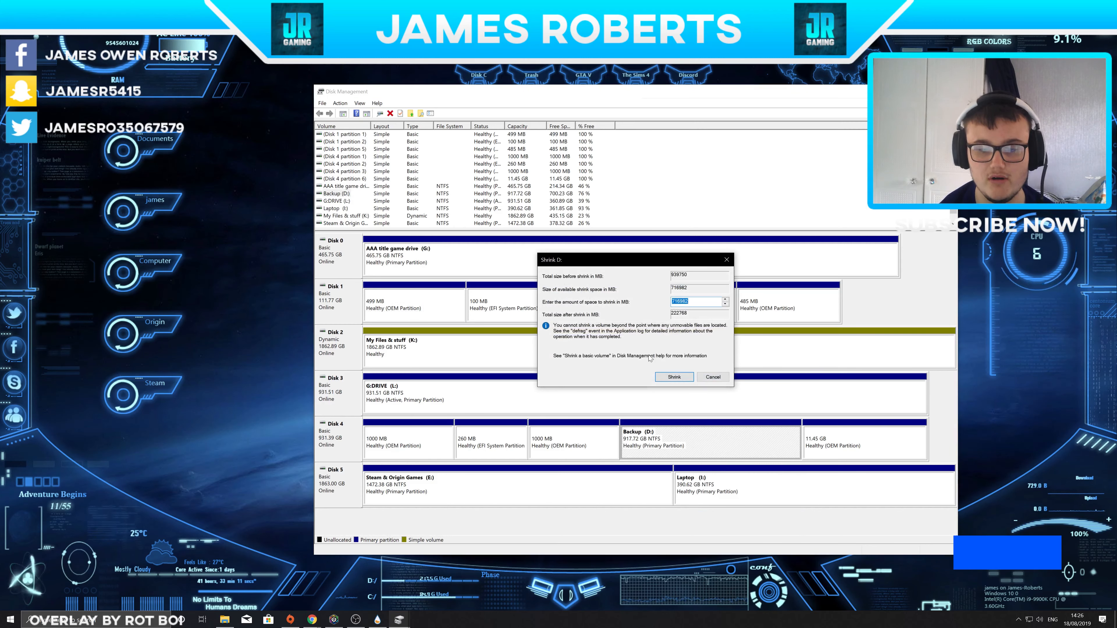
{"action": "type", "text": "100000"}
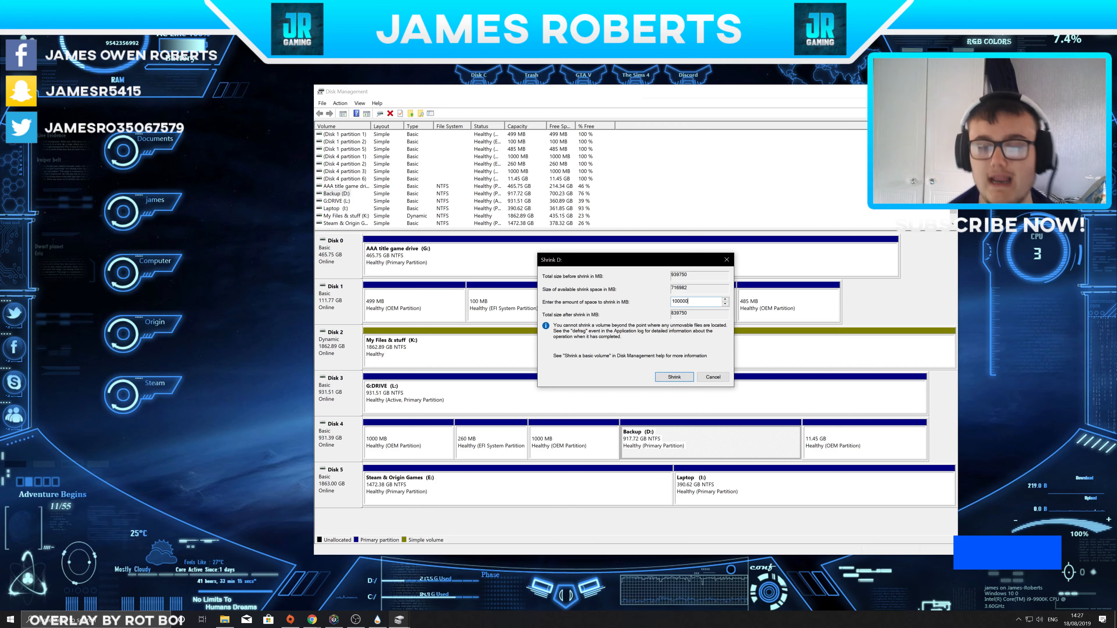
{"action": "left_click", "coordinate": [682, 379]}
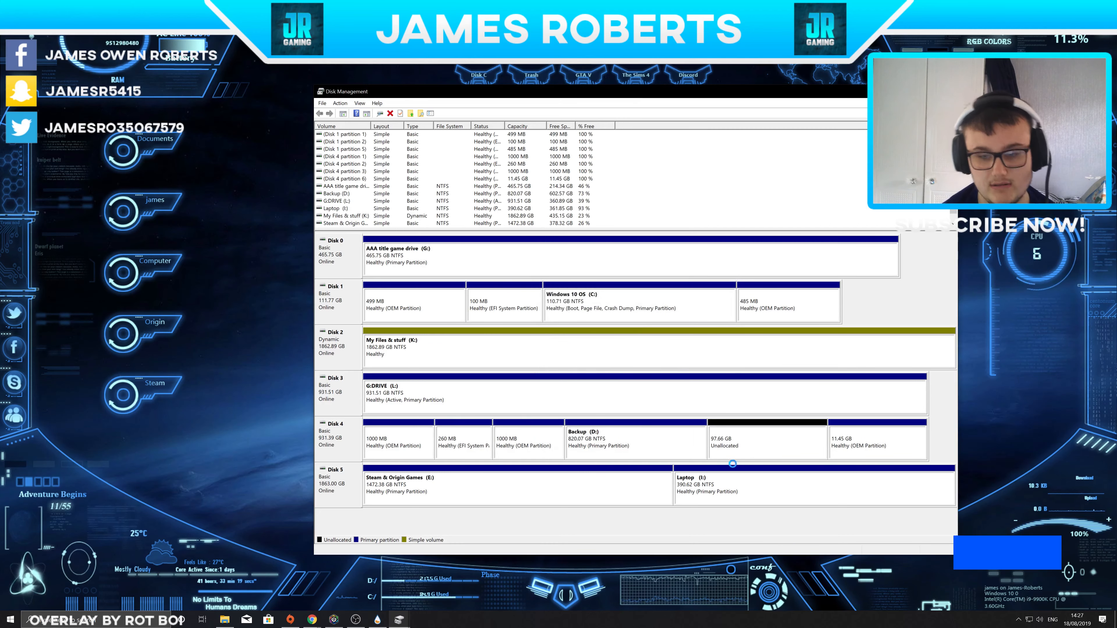
Create a 100000 MB simple volume in Disk 4's unallocated space, with drive letter H, quick-formatted as NTFS and labelled Test
{"action": "left_click", "coordinate": [751, 442]}
{"action": "right_click", "coordinate": [750, 441]}
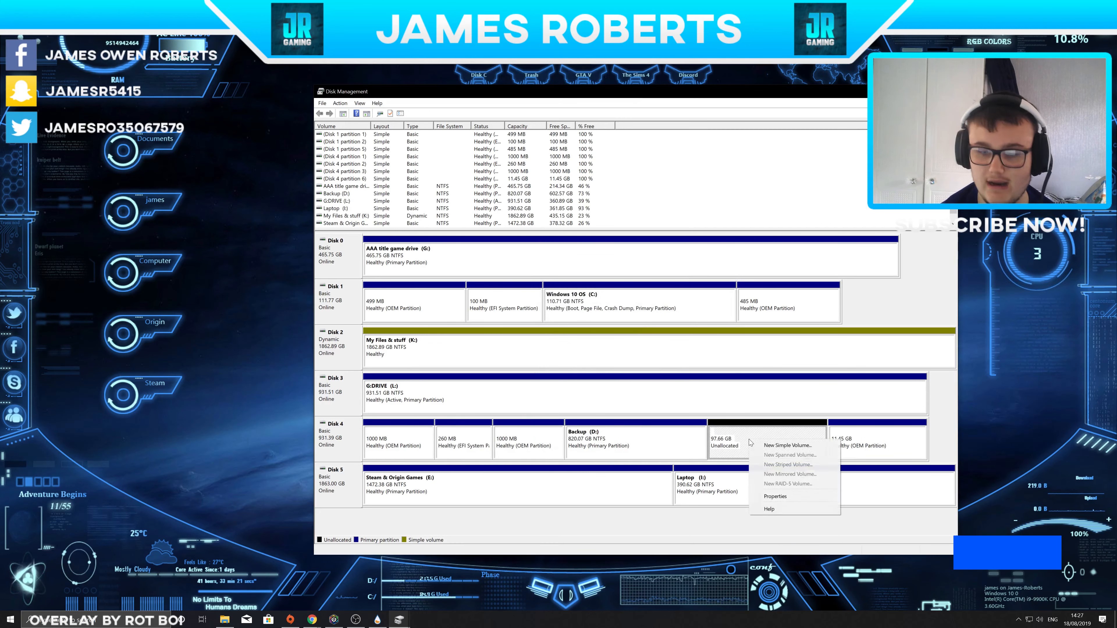
{"action": "left_click", "coordinate": [783, 446]}
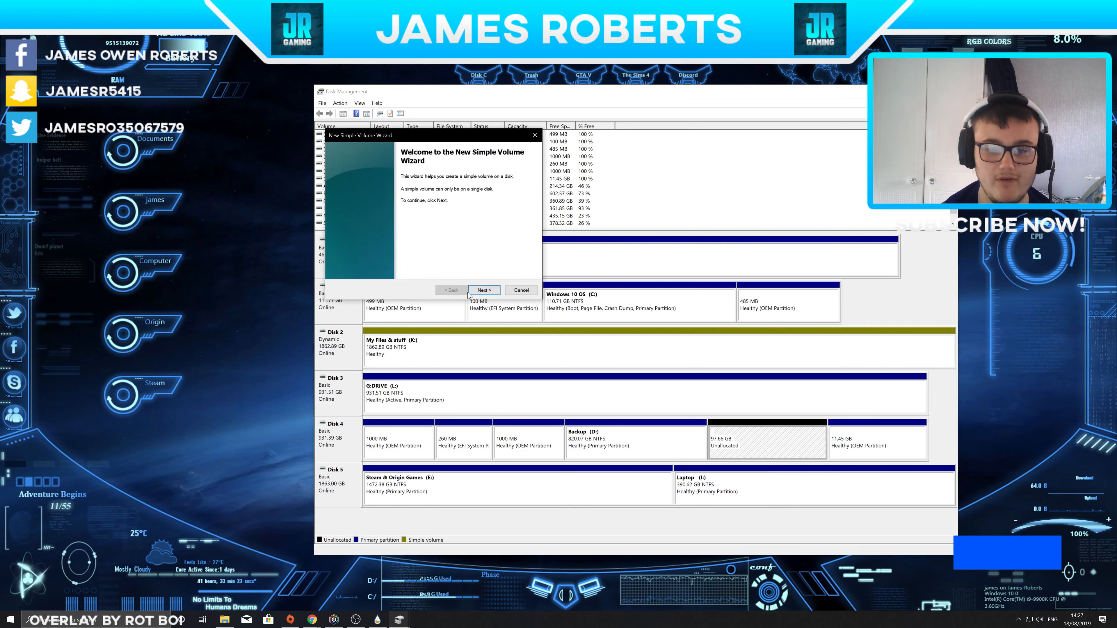
{"action": "left_click", "coordinate": [483, 291]}
{"action": "left_click", "coordinate": [483, 290]}
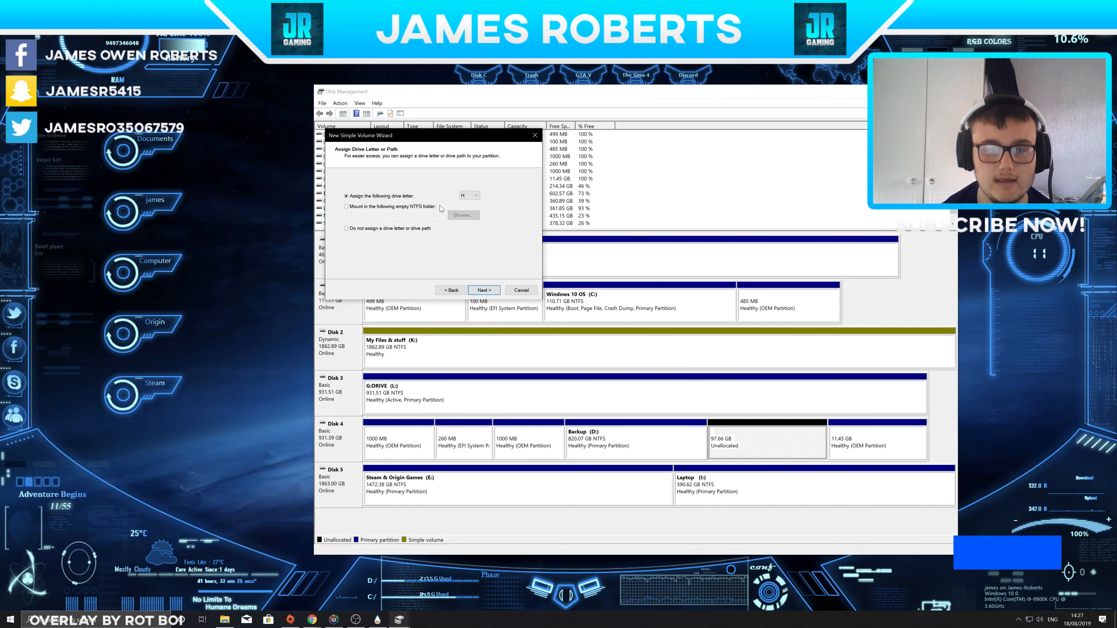
{"action": "left_click", "coordinate": [484, 290]}
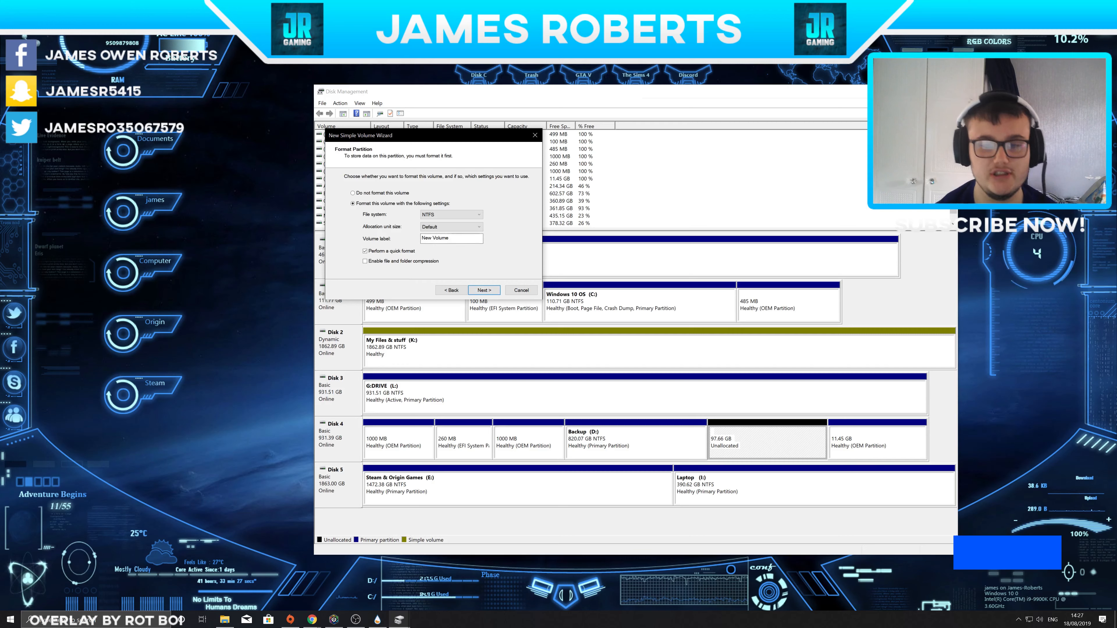
{"action": "type", "text": "T"}
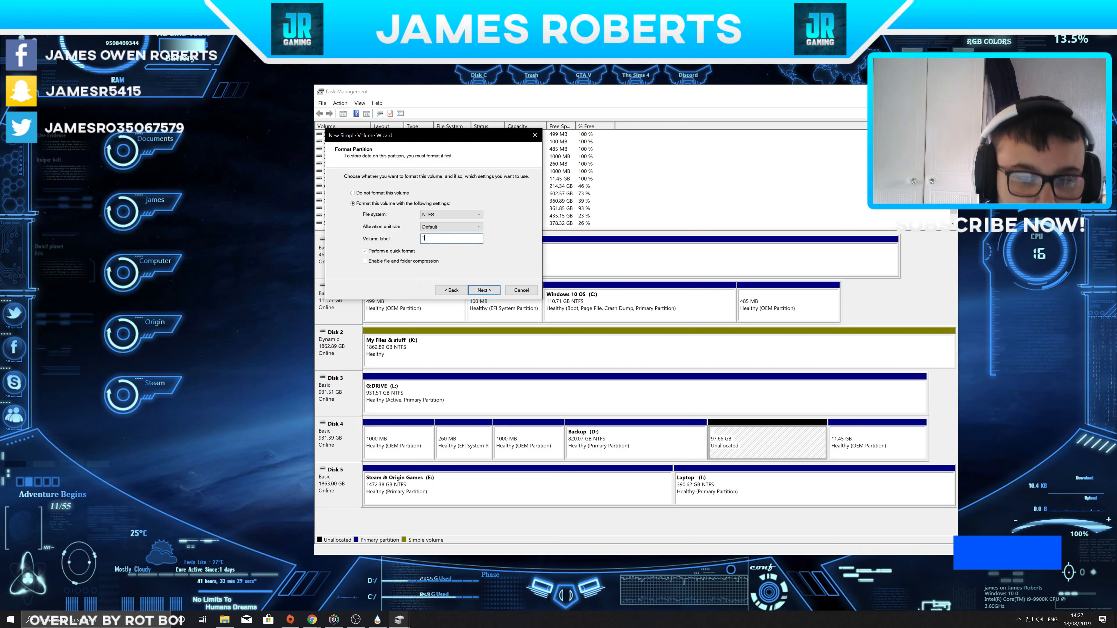
{"action": "type", "text": "est"}
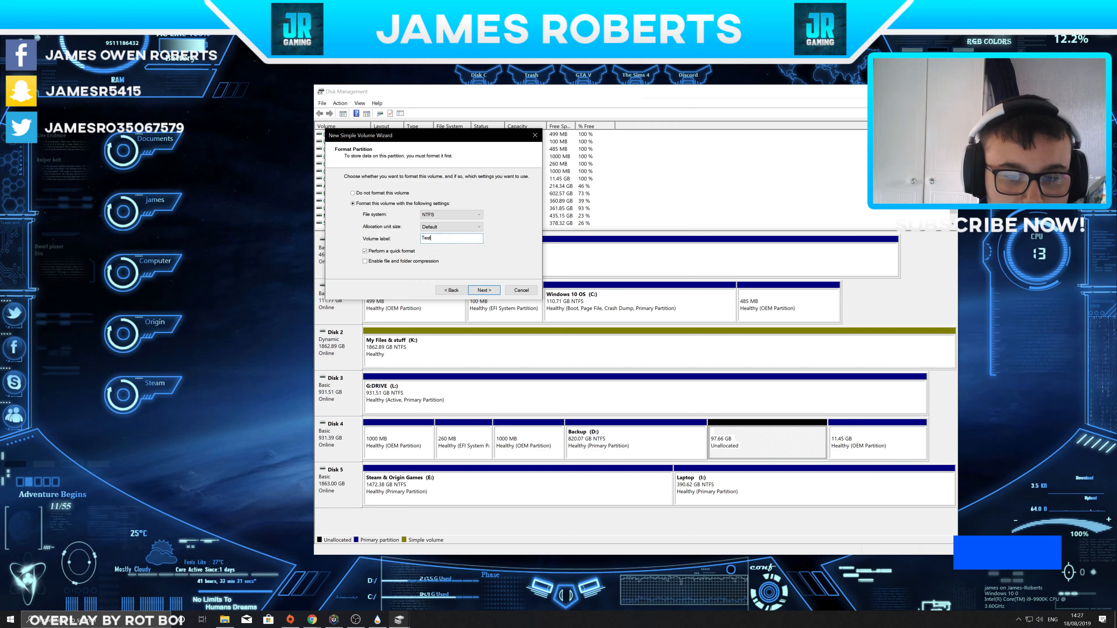
{"action": "key", "text": "Return"}
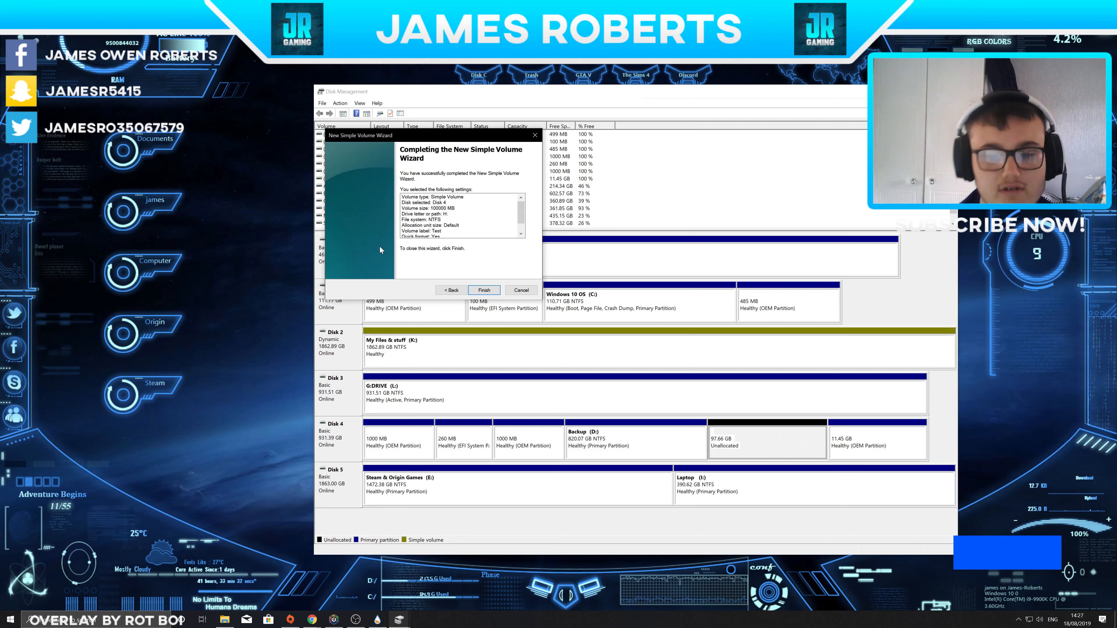
{"action": "left_click", "coordinate": [483, 290]}
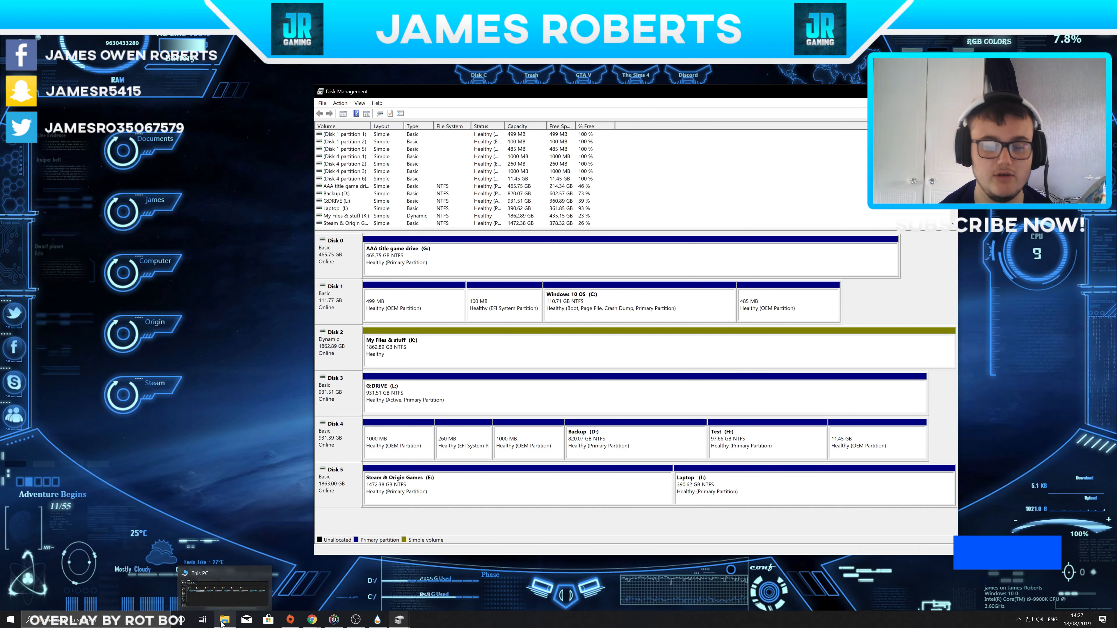
Switch to File Explorer and check This PC for the new Test (H:) drive
{"action": "left_click", "coordinate": [222, 622]}
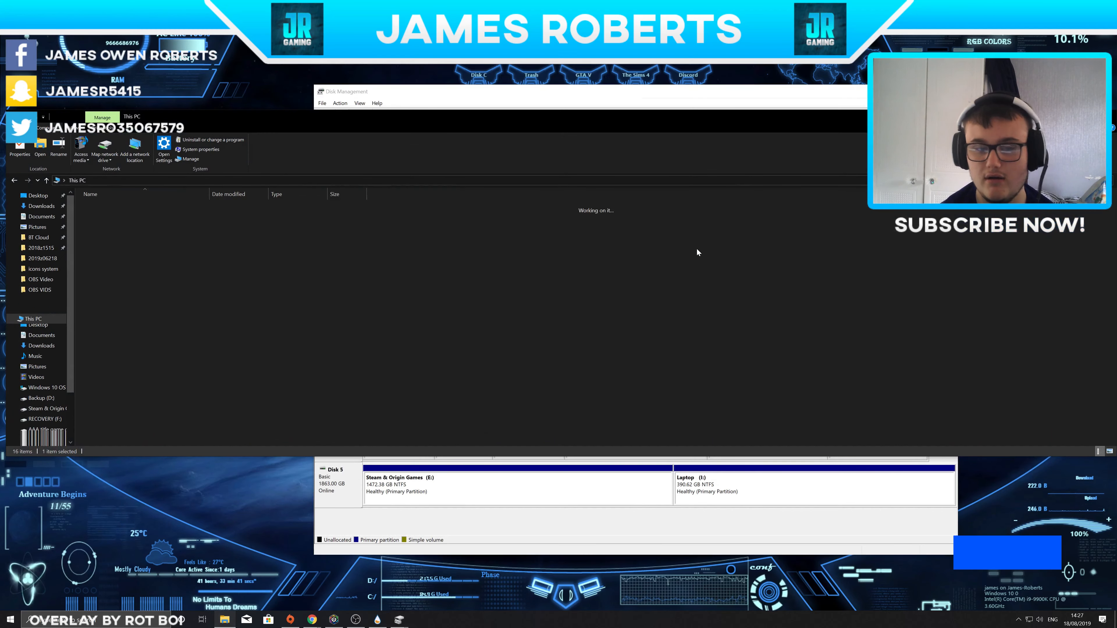
{"action": "left_click", "coordinate": [47, 183]}
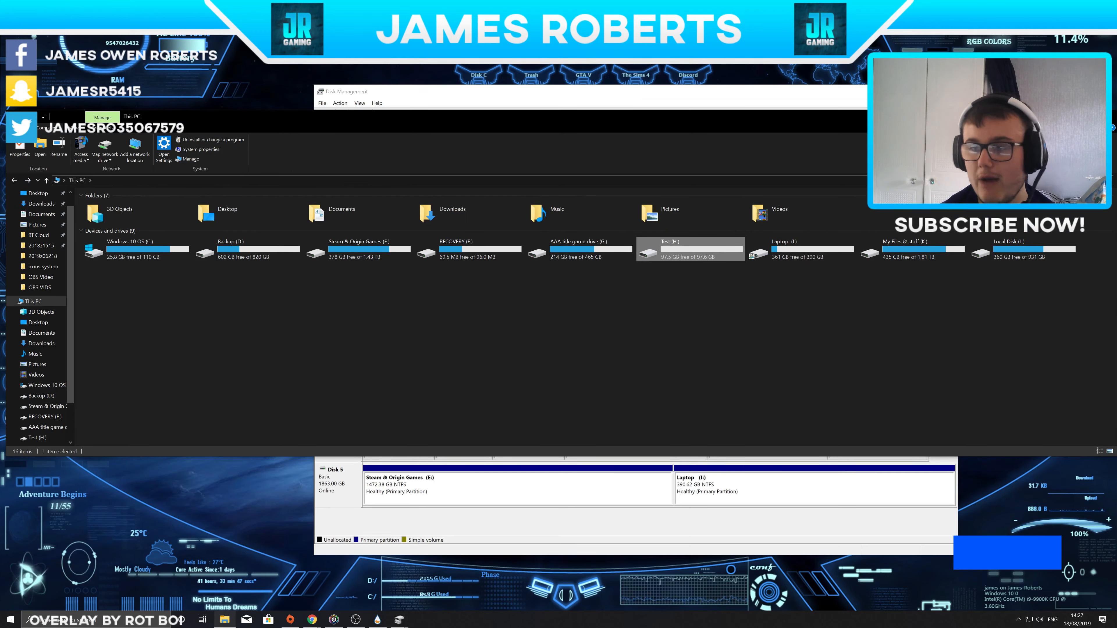
{"action": "left_click", "coordinate": [1106, 117]}
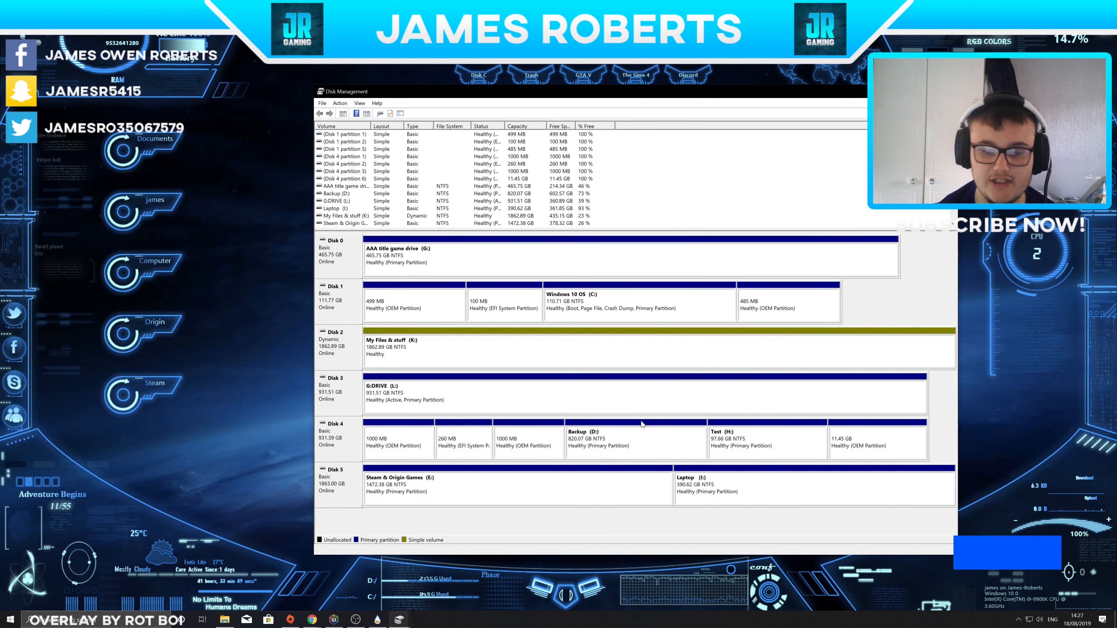
Delete the Test (H:) volume from Disk 4 in Disk Management, including all its data
{"action": "right_click", "coordinate": [746, 440]}
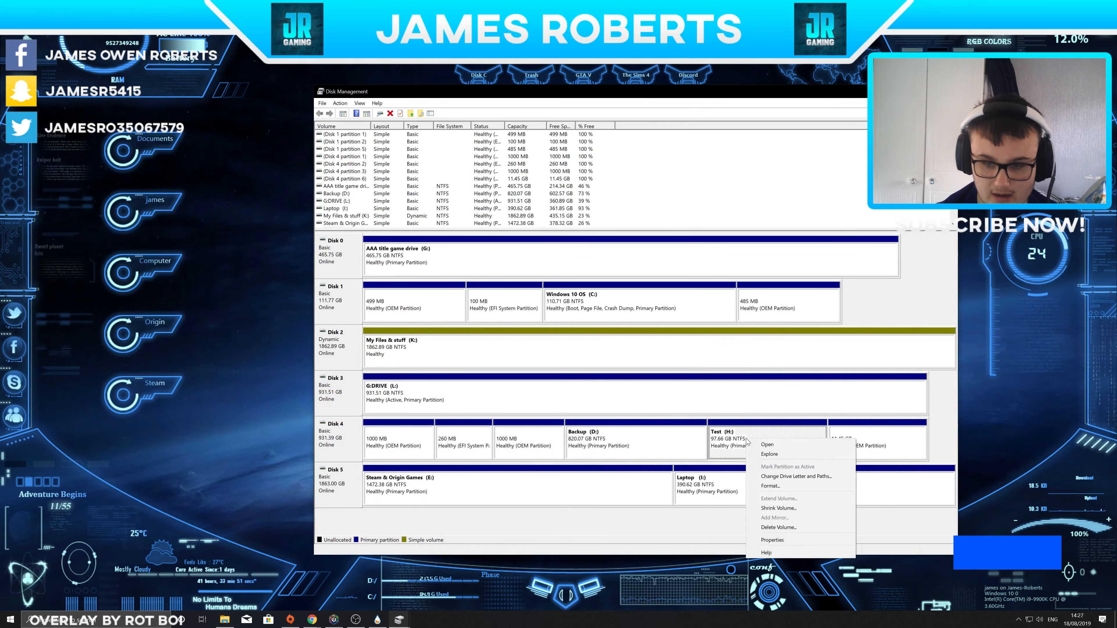
{"action": "left_click", "coordinate": [778, 528]}
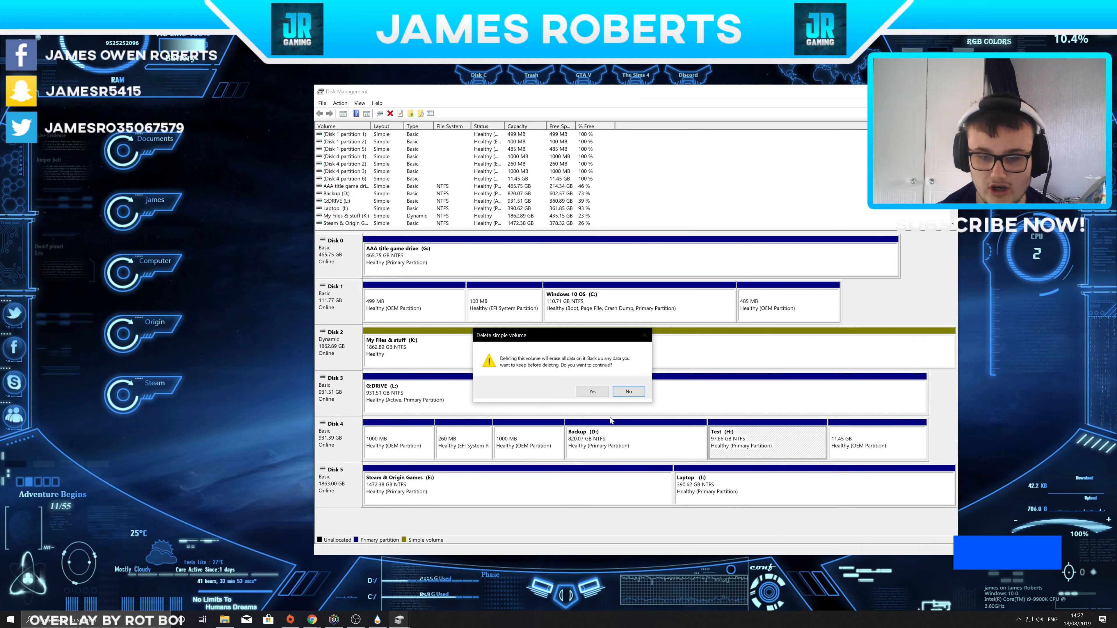
{"action": "left_click", "coordinate": [593, 391]}
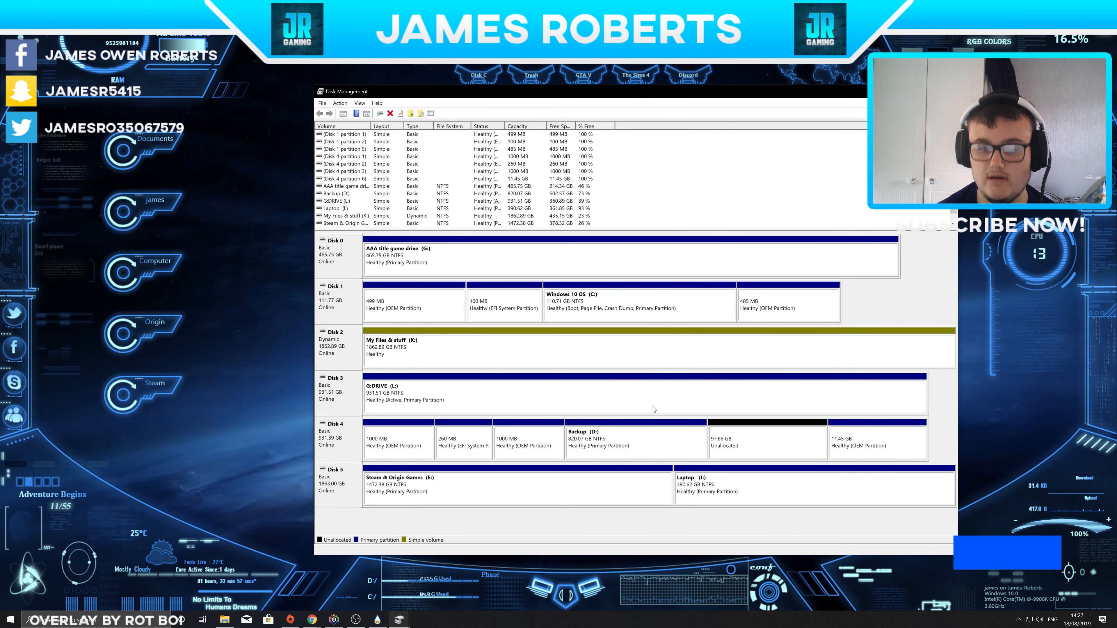
Extend the Backup (D:) volume with the 100000 MB of unallocated space on Disk 4
{"action": "right_click", "coordinate": [616, 433]}
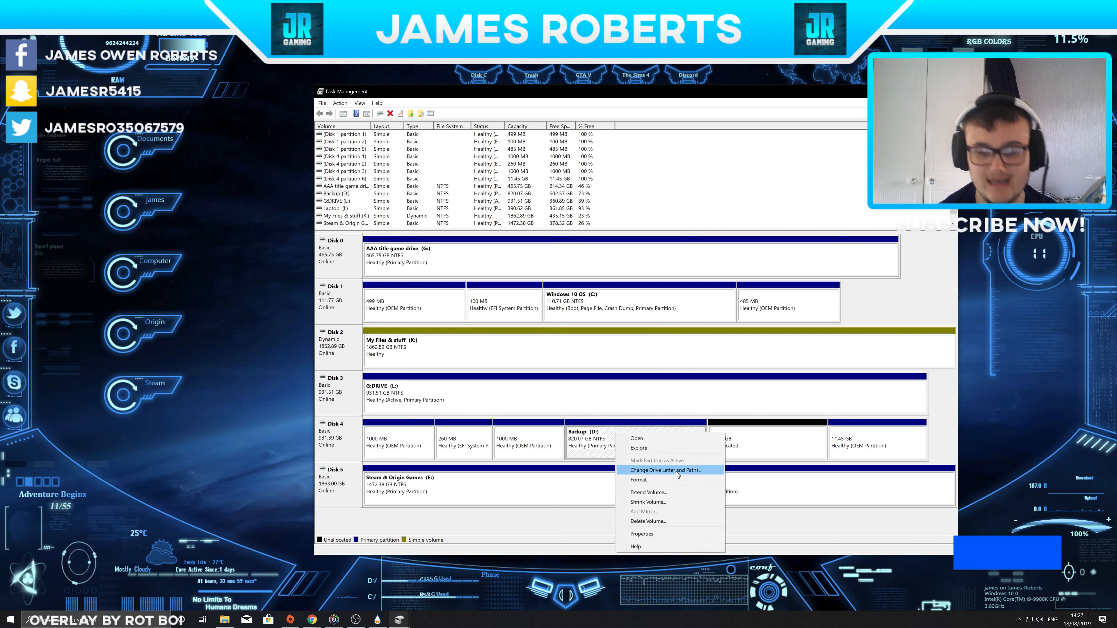
{"action": "left_click", "coordinate": [665, 492]}
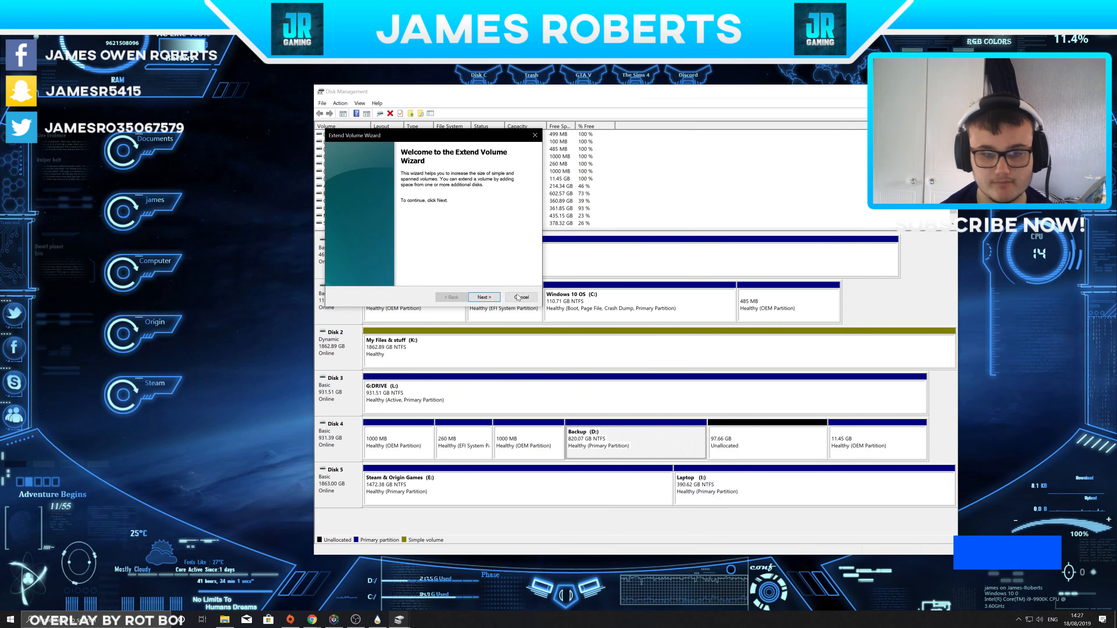
{"action": "left_click", "coordinate": [489, 297]}
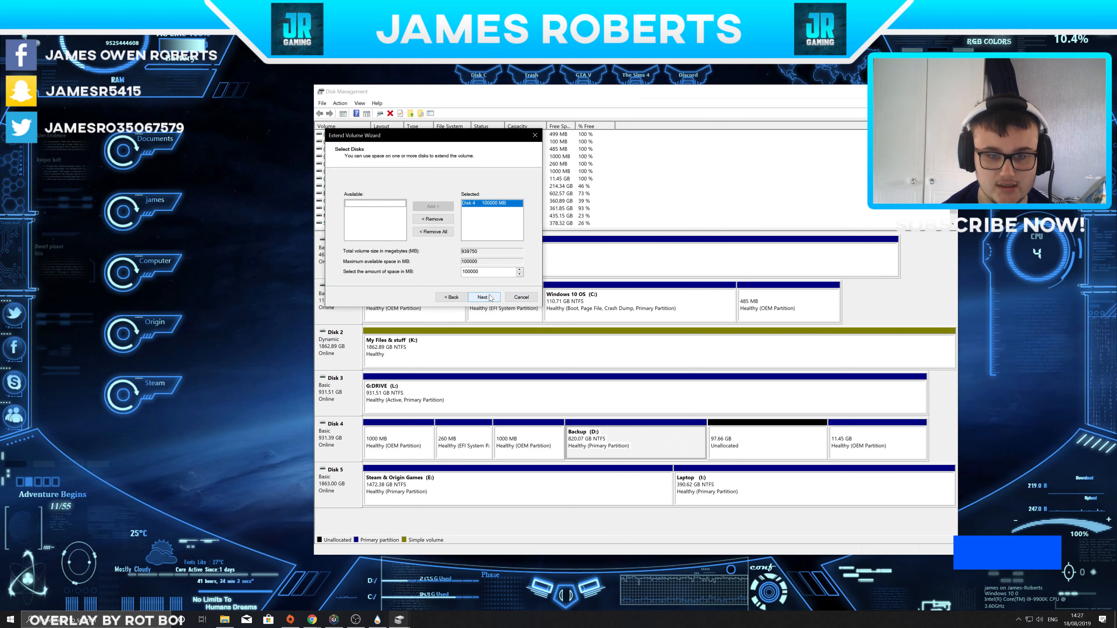
{"action": "left_click", "coordinate": [490, 298]}
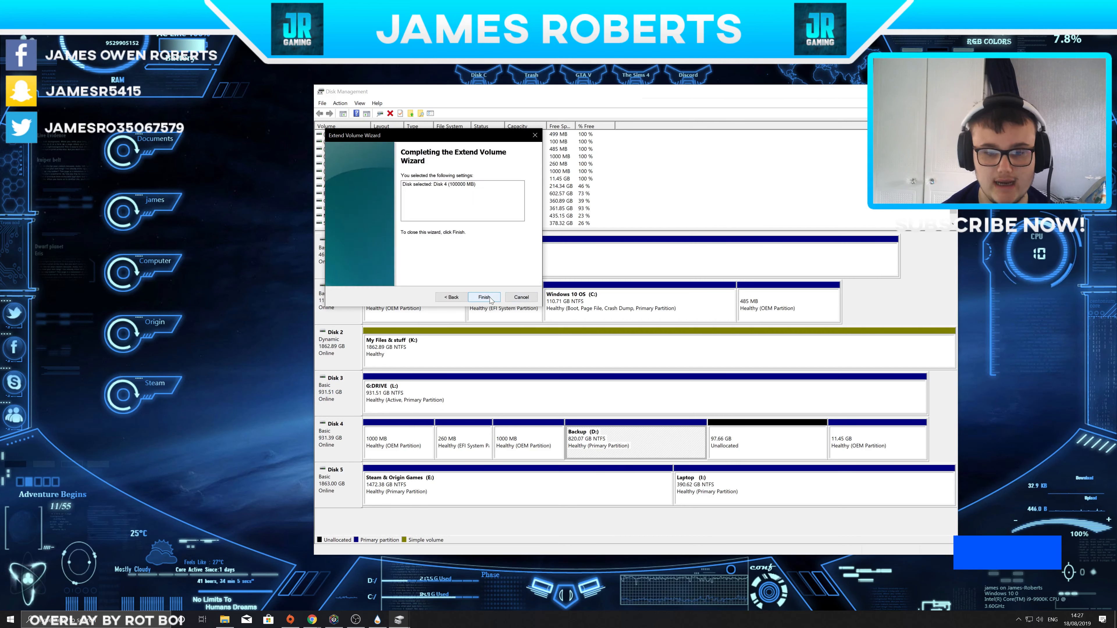
{"action": "left_click", "coordinate": [484, 297]}
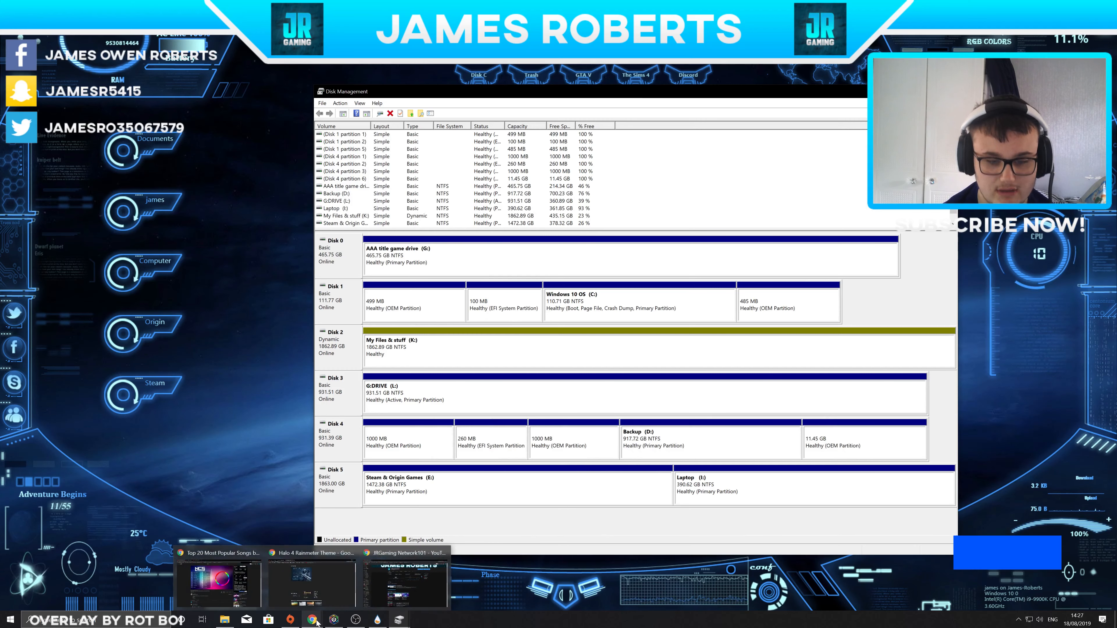
Check the size of the Backup (D:) drive under This PC in File Explorer
{"action": "left_click", "coordinate": [228, 619]}
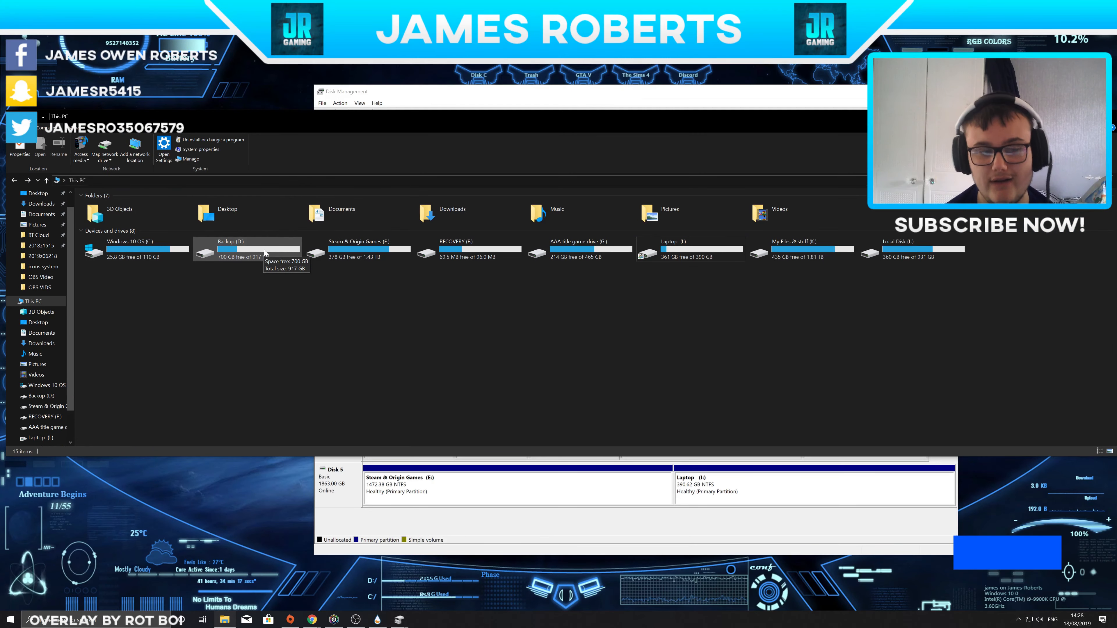
{"action": "left_click", "coordinate": [1107, 115]}
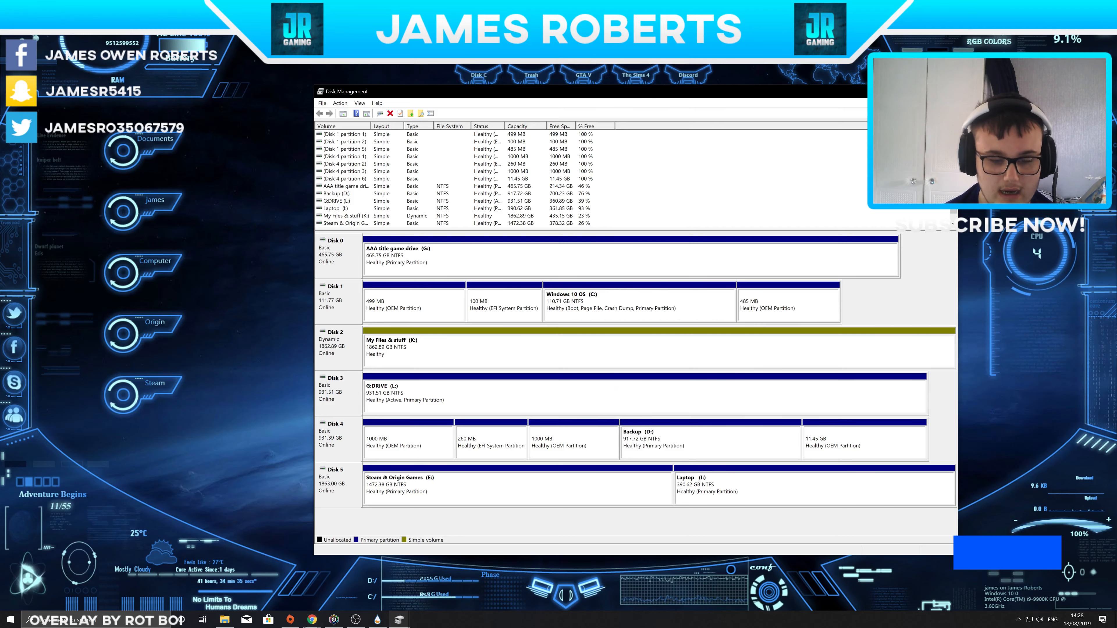
Start turning on BitLocker for the Backup (D:) drive from This PC in File Explorer
{"action": "left_click", "coordinate": [225, 623]}
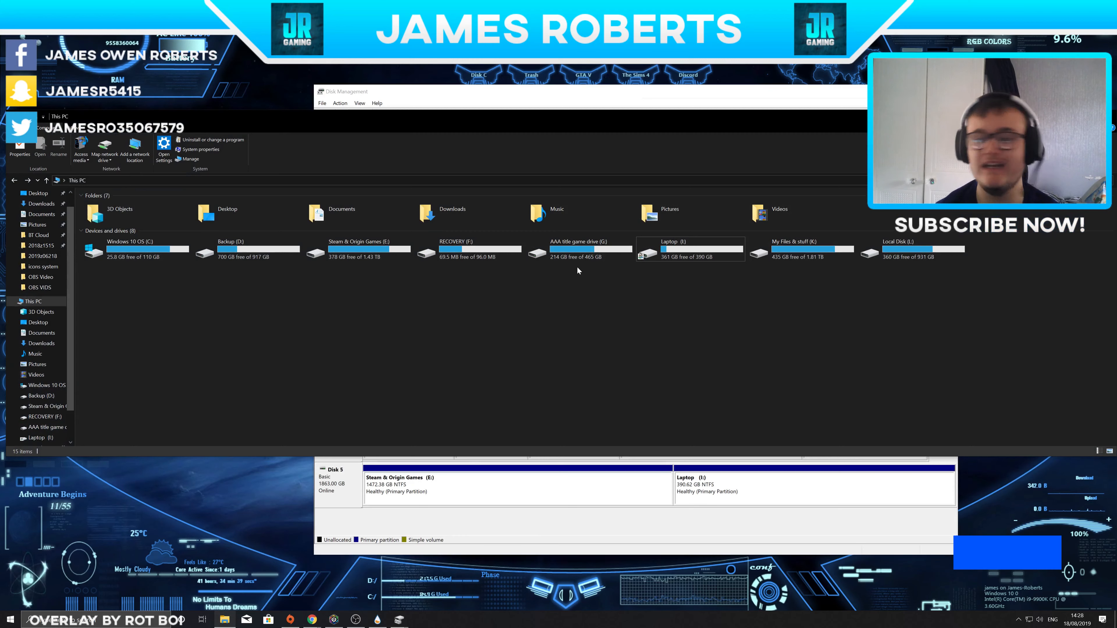
{"action": "left_click", "coordinate": [243, 255]}
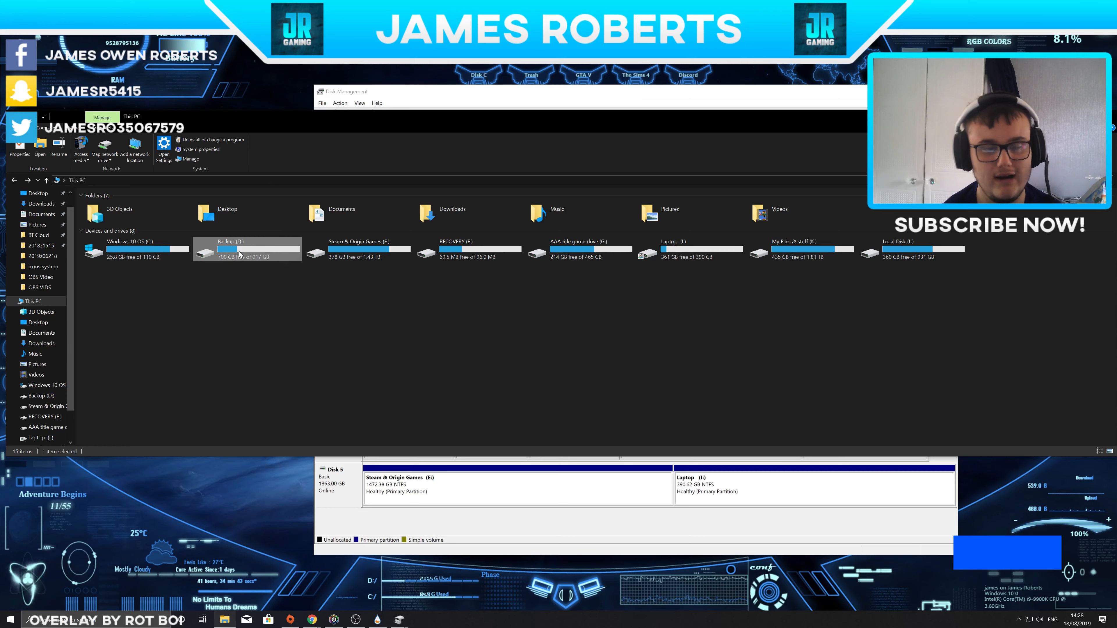
{"action": "right_click", "coordinate": [239, 254]}
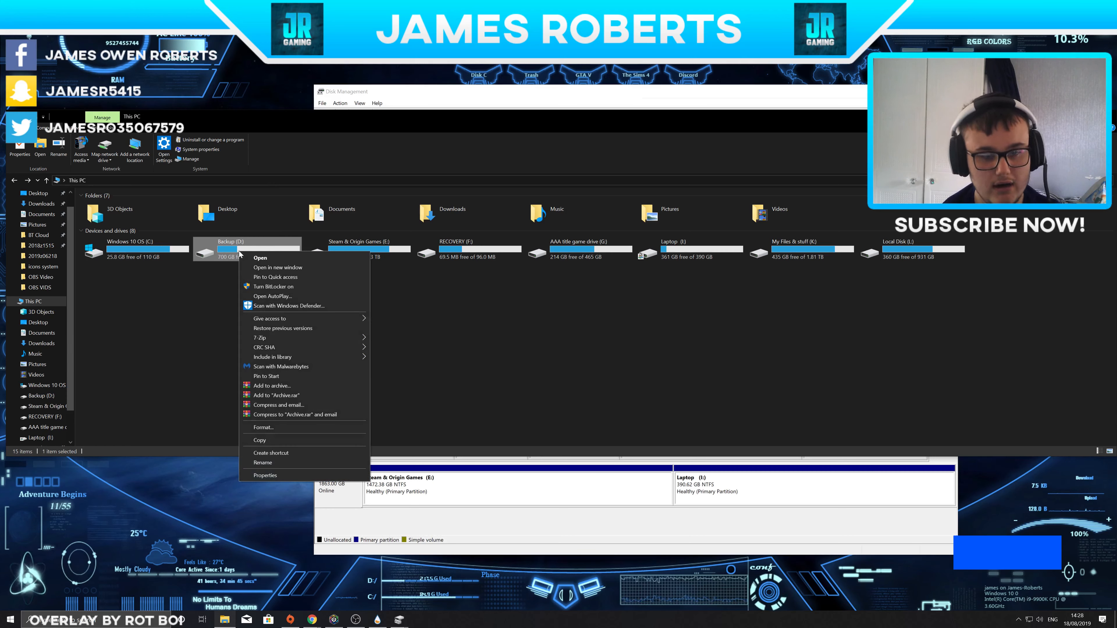
{"action": "left_click", "coordinate": [313, 288]}
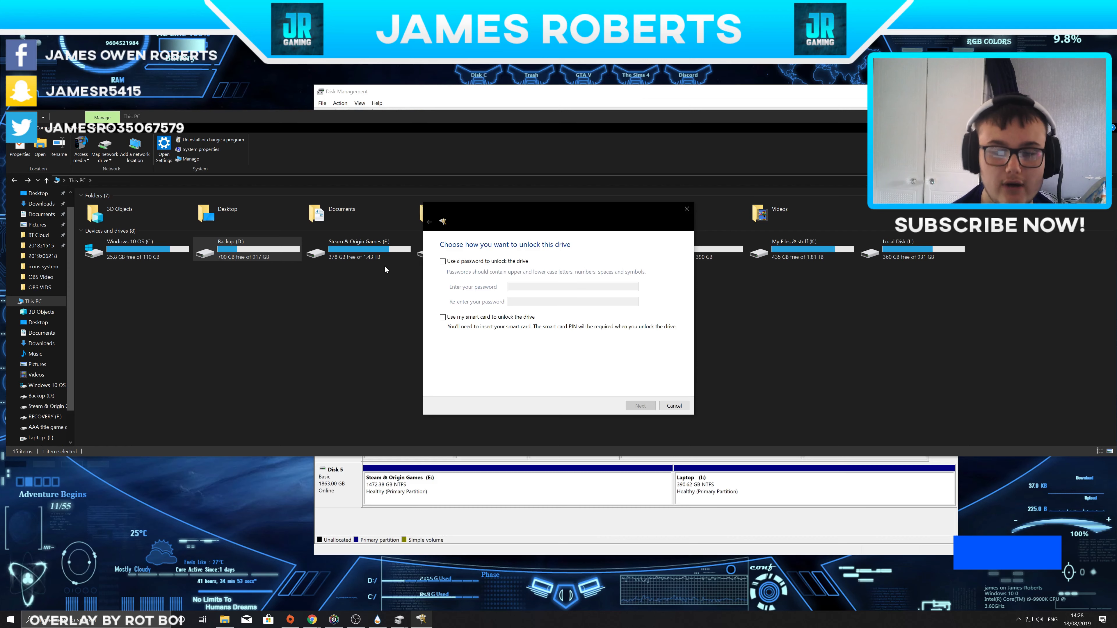
Choose password-only unlocking without a smart card, enter and re-enter the drive password, and try to continue the BitLocker setup
{"action": "left_click", "coordinate": [449, 322]}
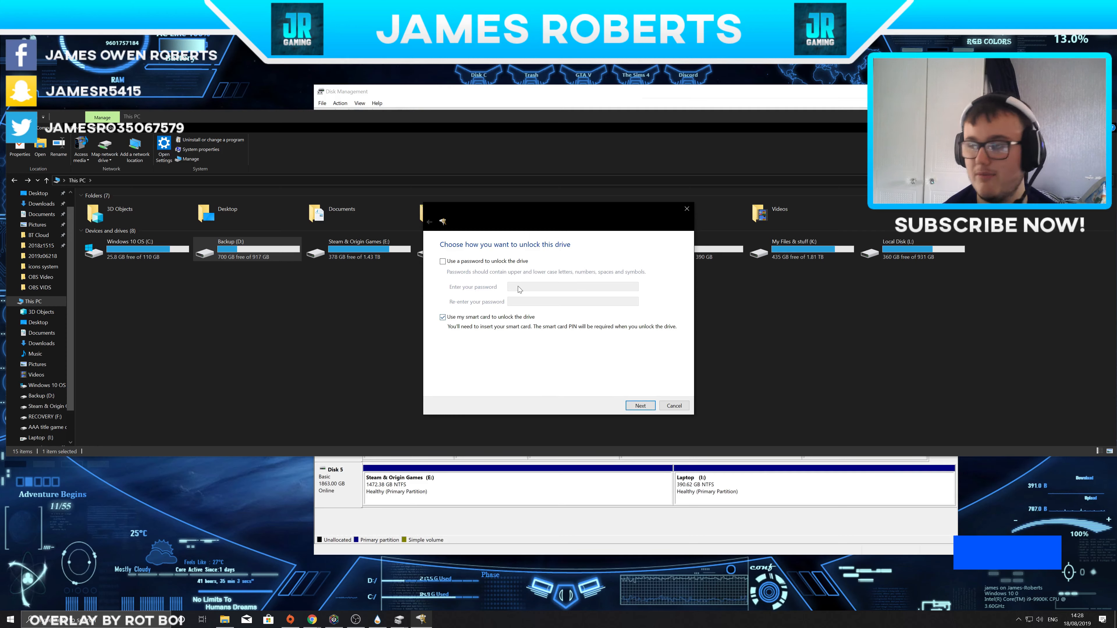
{"action": "left_click", "coordinate": [474, 263]}
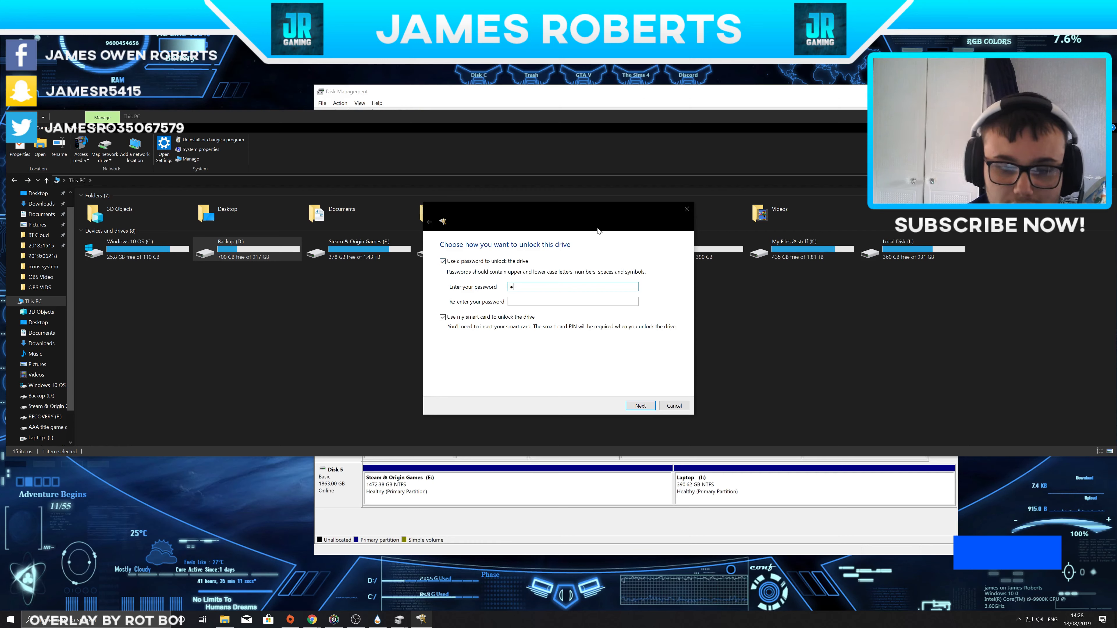
{"action": "type", "text": "•••"}
{"action": "key", "text": "Tab"}
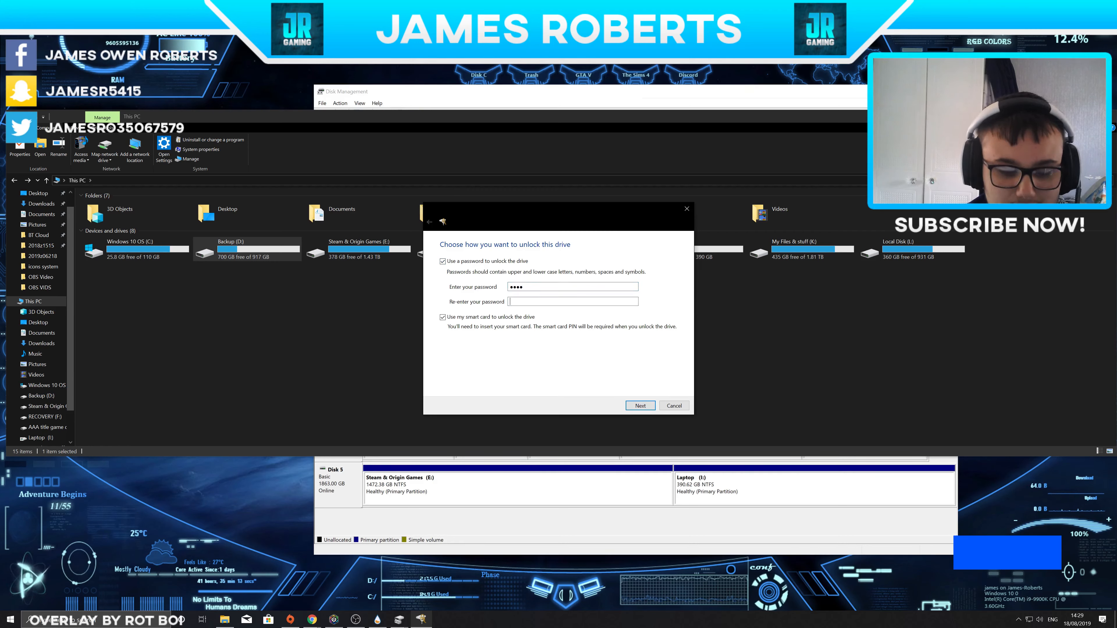
{"action": "type", "text": "•••••"}
{"action": "left_click", "coordinate": [589, 288]}
{"action": "type", "text": "•"}
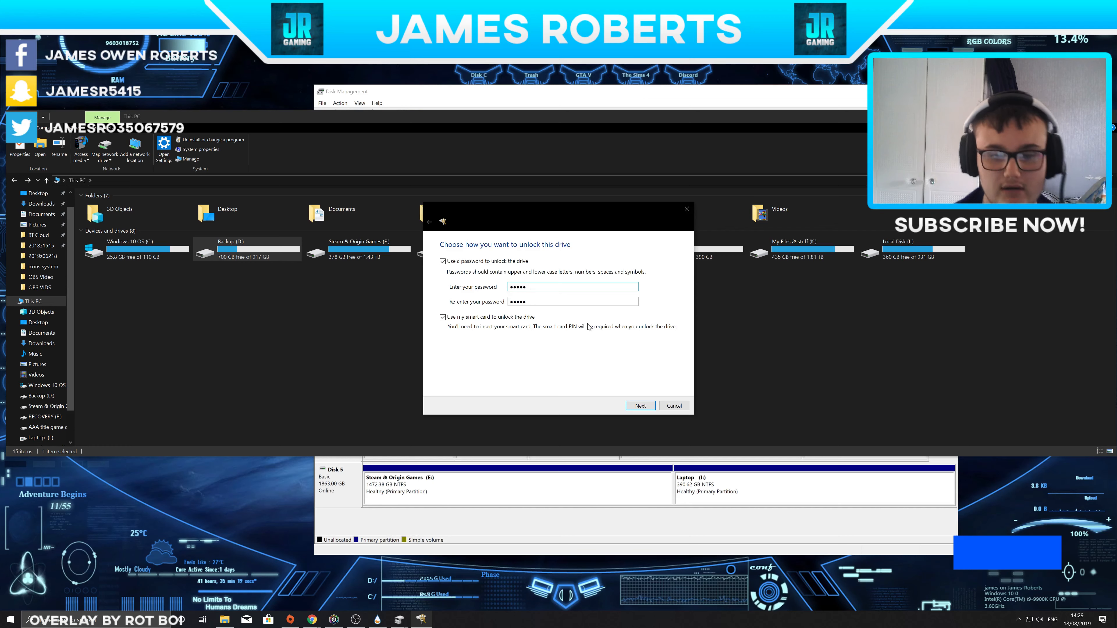
{"action": "left_click", "coordinate": [444, 317]}
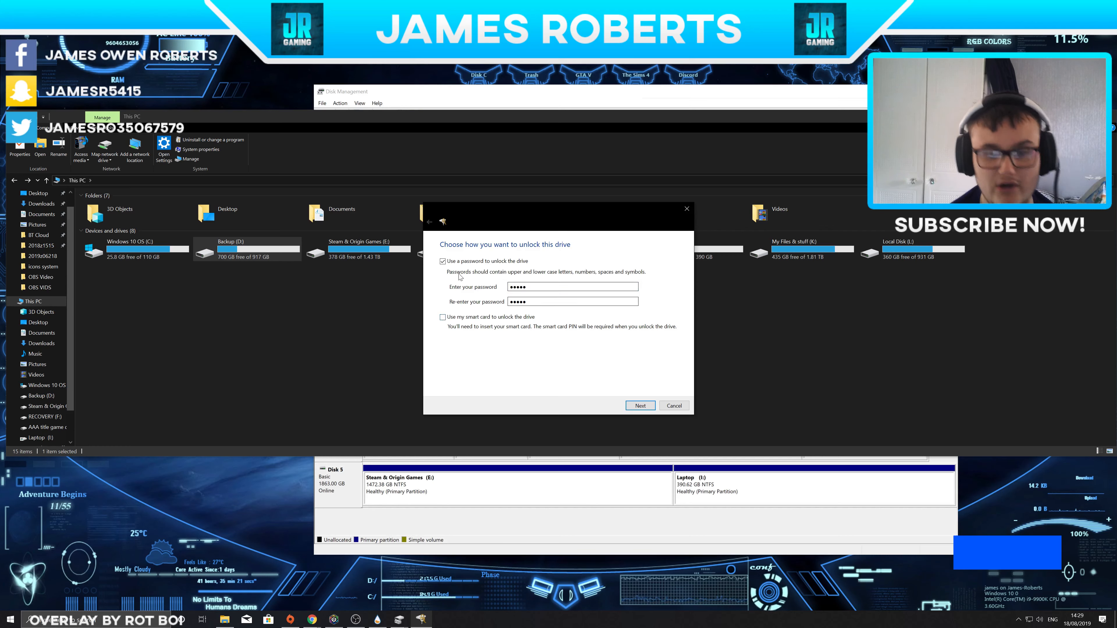
{"action": "left_click", "coordinate": [629, 406]}
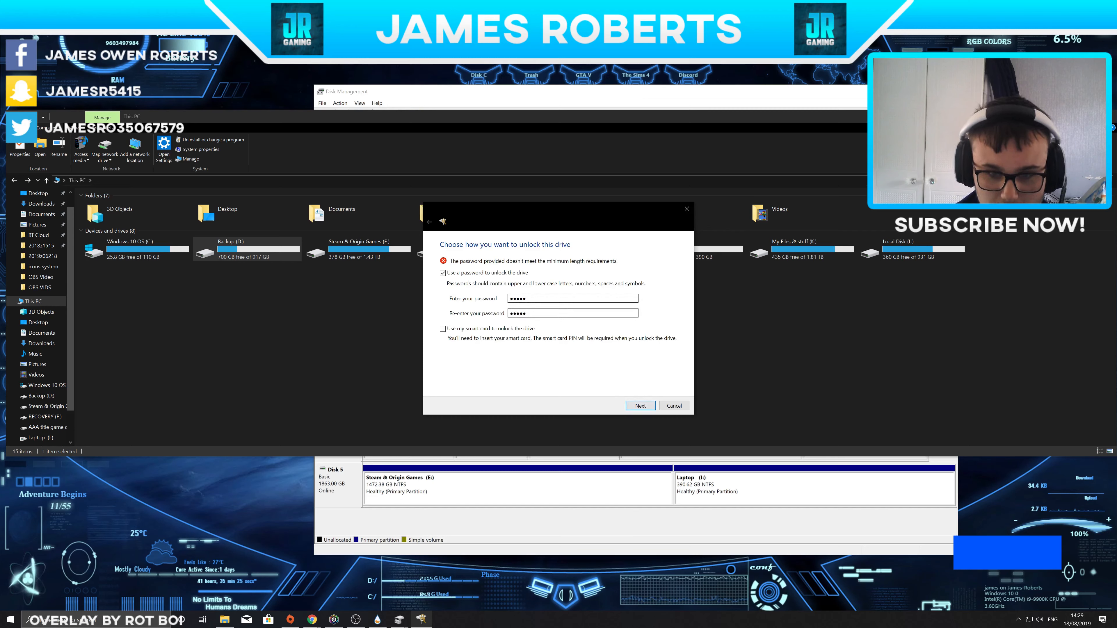
Clear the rejected password from both the password and re-enter password fields of the BitLocker setup
{"action": "left_click_drag", "start_coordinate": [530, 298], "coordinate": [511, 299]}
{"action": "left_click", "coordinate": [509, 298]}
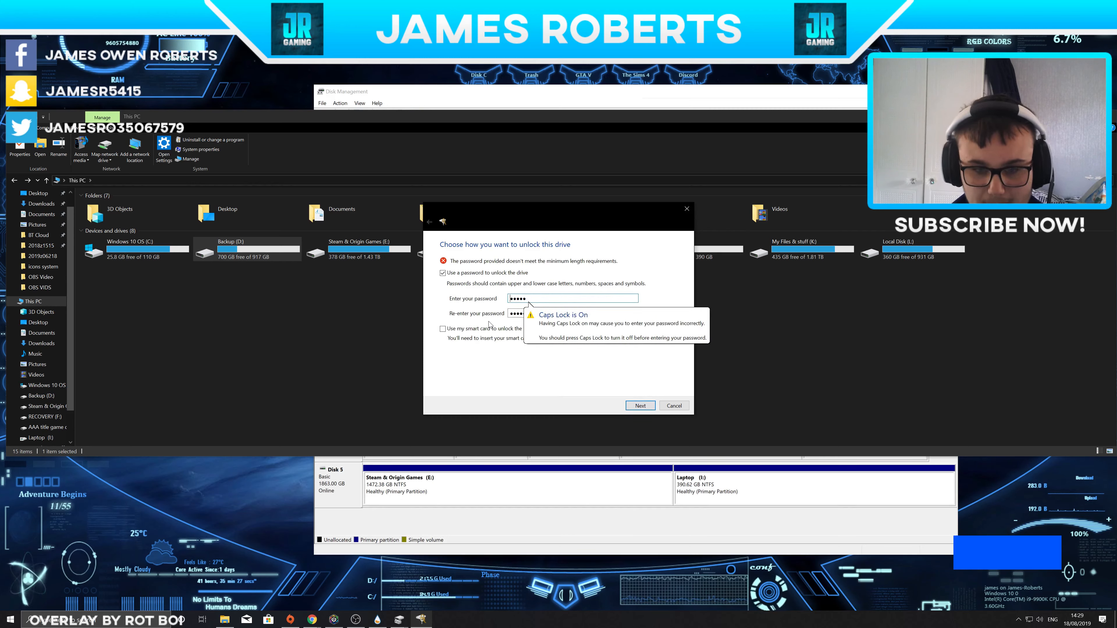
{"action": "left_click", "coordinate": [540, 299]}
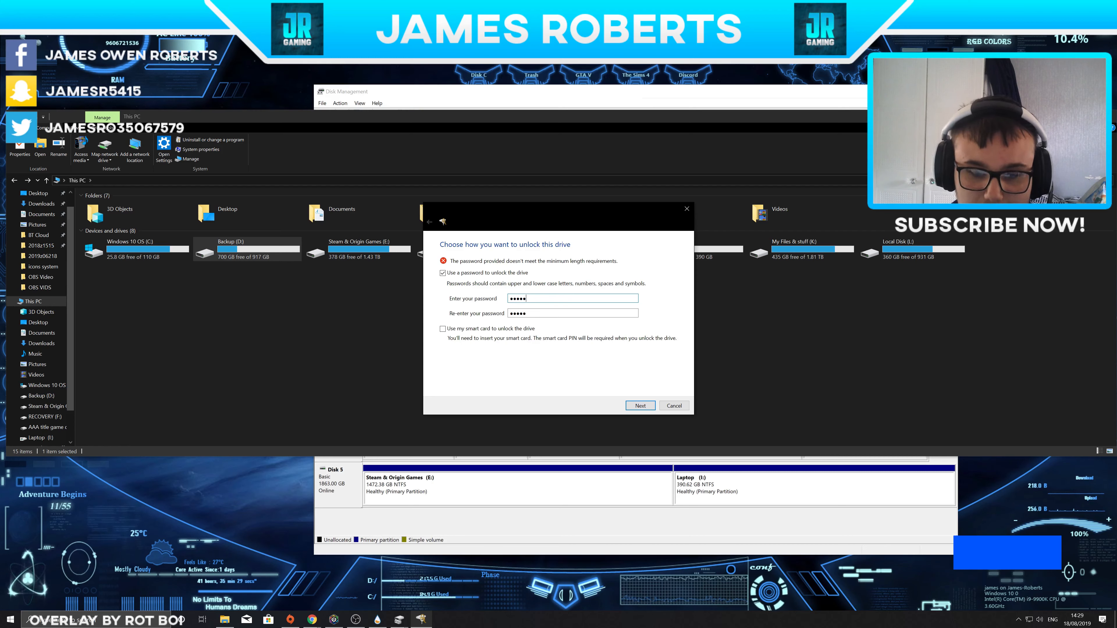
{"action": "key", "text": "BackSpace"}
{"action": "key", "text": "BackSpace"}
{"action": "key", "text": "BackSpace"}
{"action": "key", "text": "BackSpace"}
{"action": "key", "text": "BackSpace"}
{"action": "double_click", "coordinate": [540, 313]}
{"action": "key", "text": "BackSpace"}
{"action": "left_click", "coordinate": [537, 300]}
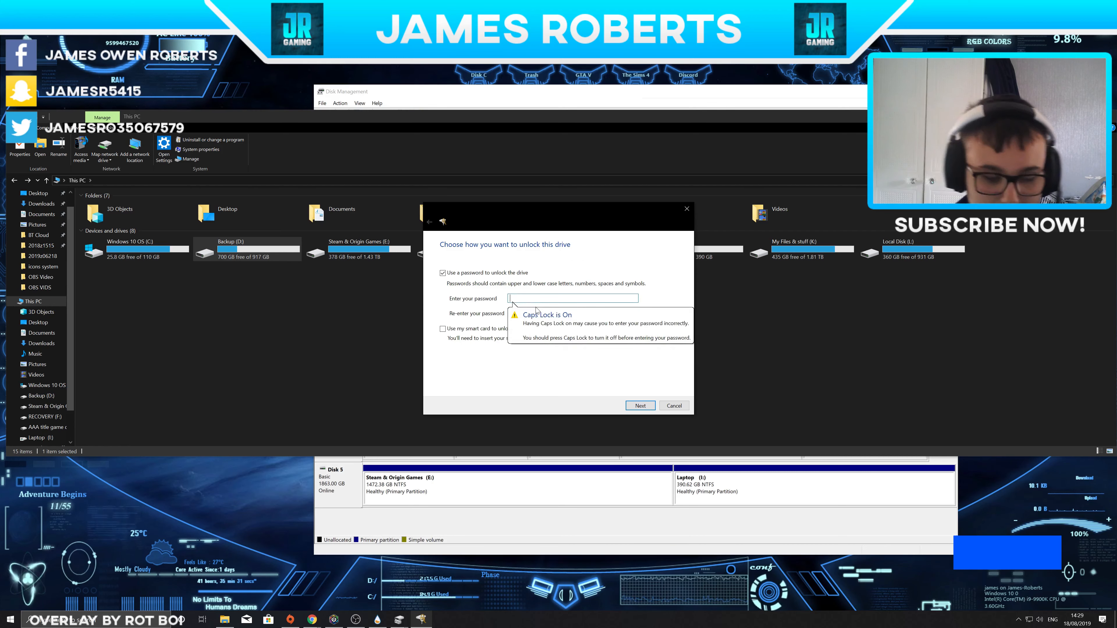
Enter a longer drive password with Caps Lock off, re-enter it to match, and continue the BitLocker setup
{"action": "key", "text": "Caps_Lock"}
{"action": "key", "text": "Caps_Lock"}
{"action": "key", "text": "Caps_Lock"}
{"action": "type", "text": "••••••"}
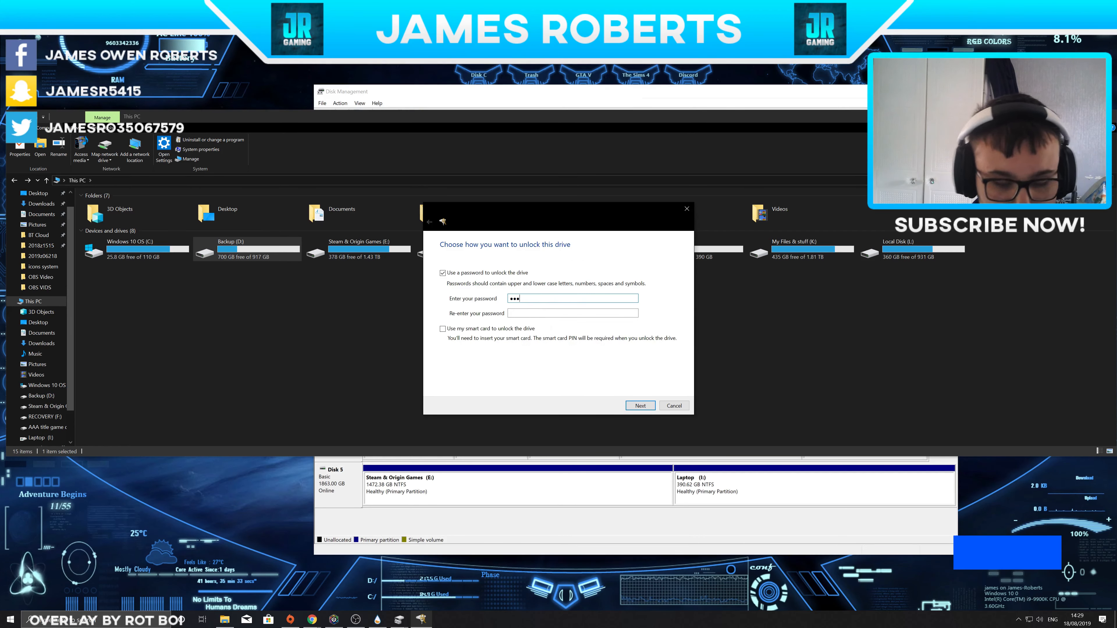
{"action": "type", "text": "•••••"}
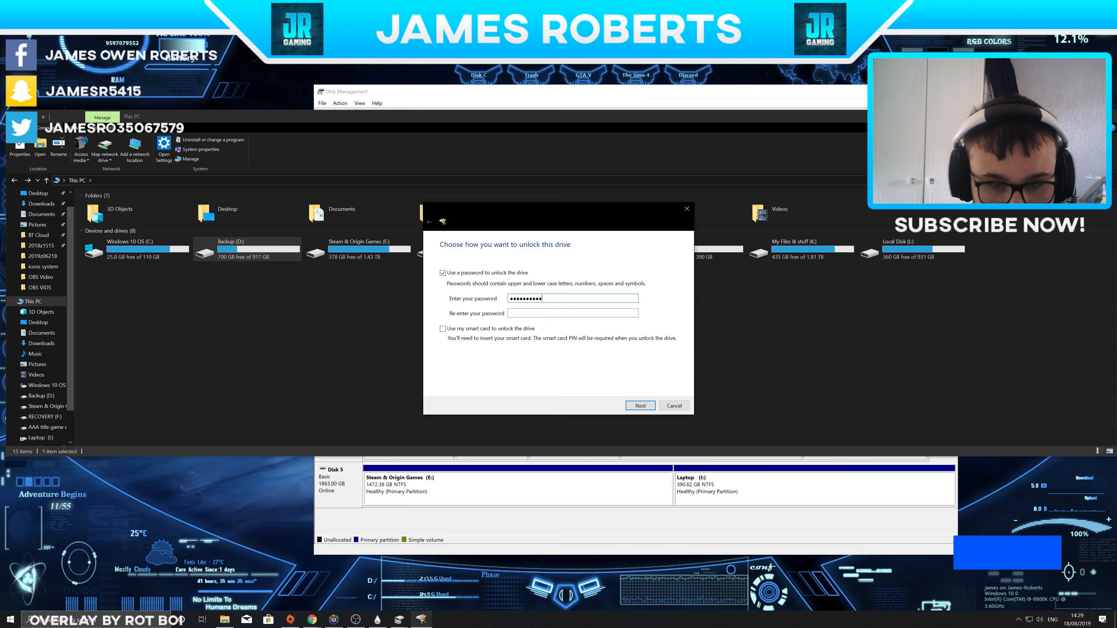
{"action": "key", "text": "Tab"}
{"action": "type", "text": "••••••••"}
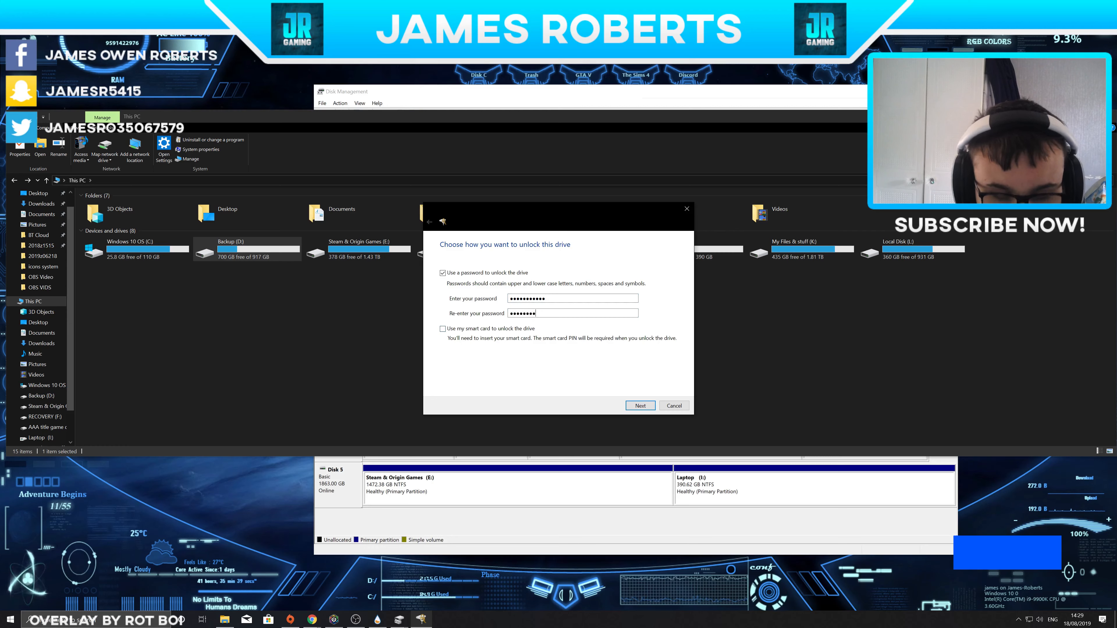
{"action": "type", "text": "•••"}
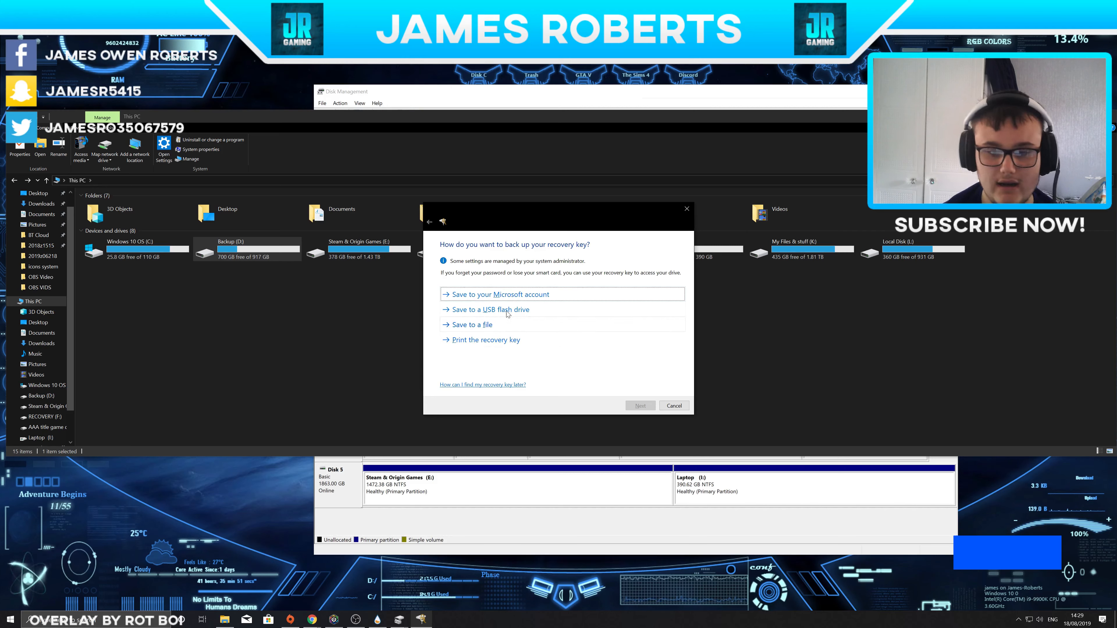
Back up the BitLocker recovery key to the Microsoft account and continue to the encryption scope choice
{"action": "left_click", "coordinate": [531, 296]}
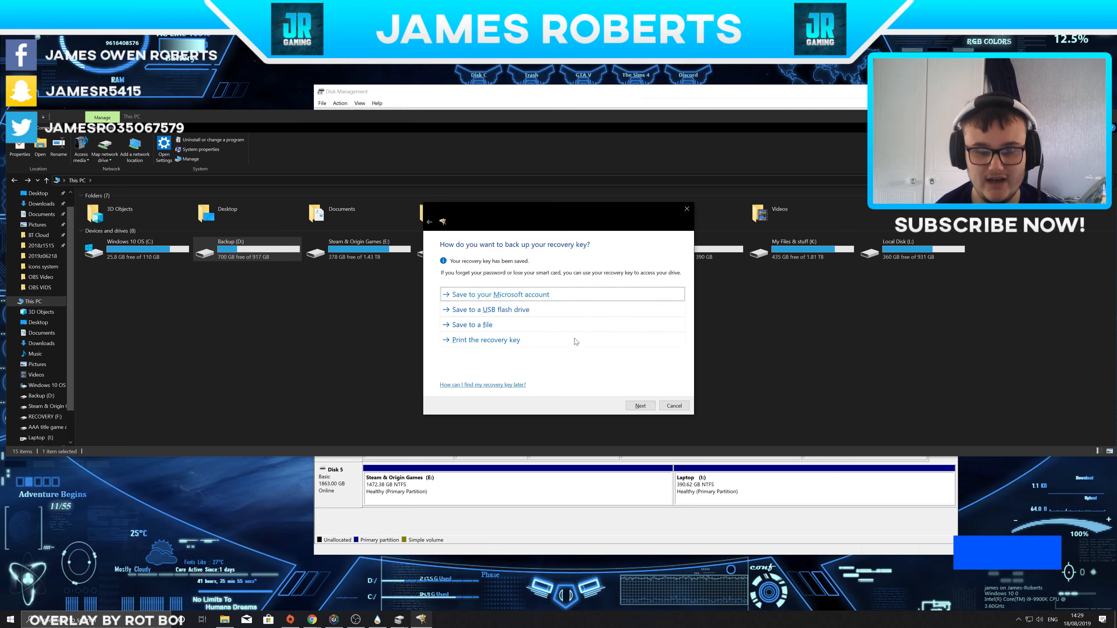
{"action": "left_click", "coordinate": [635, 405]}
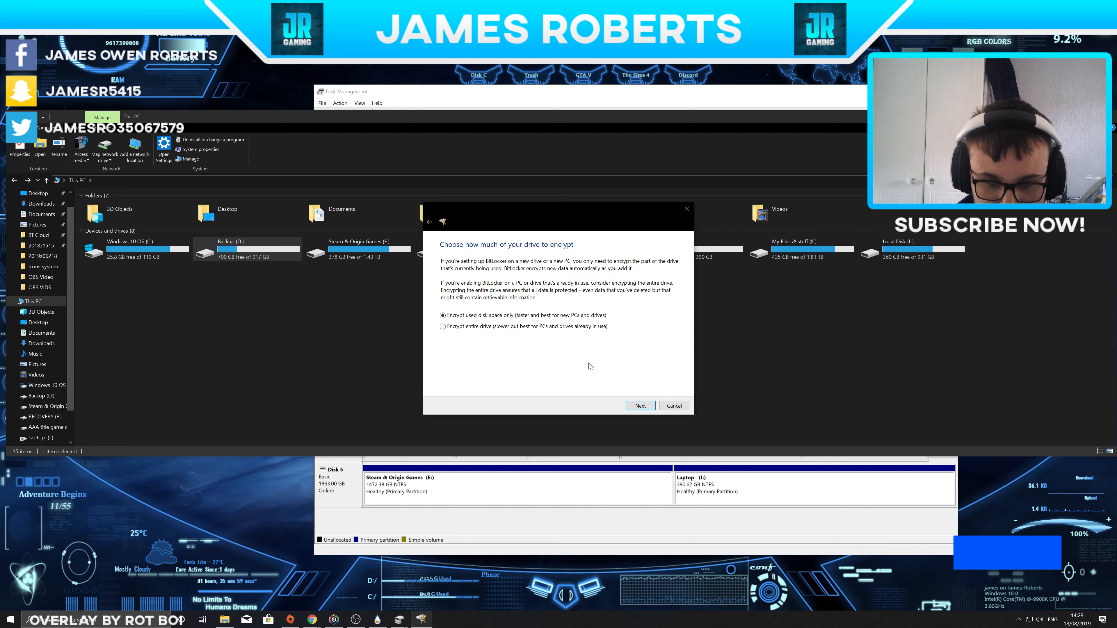
Choose to encrypt the entire drive in Compatible mode and proceed to the final encryption confirmation
{"action": "left_click", "coordinate": [567, 326]}
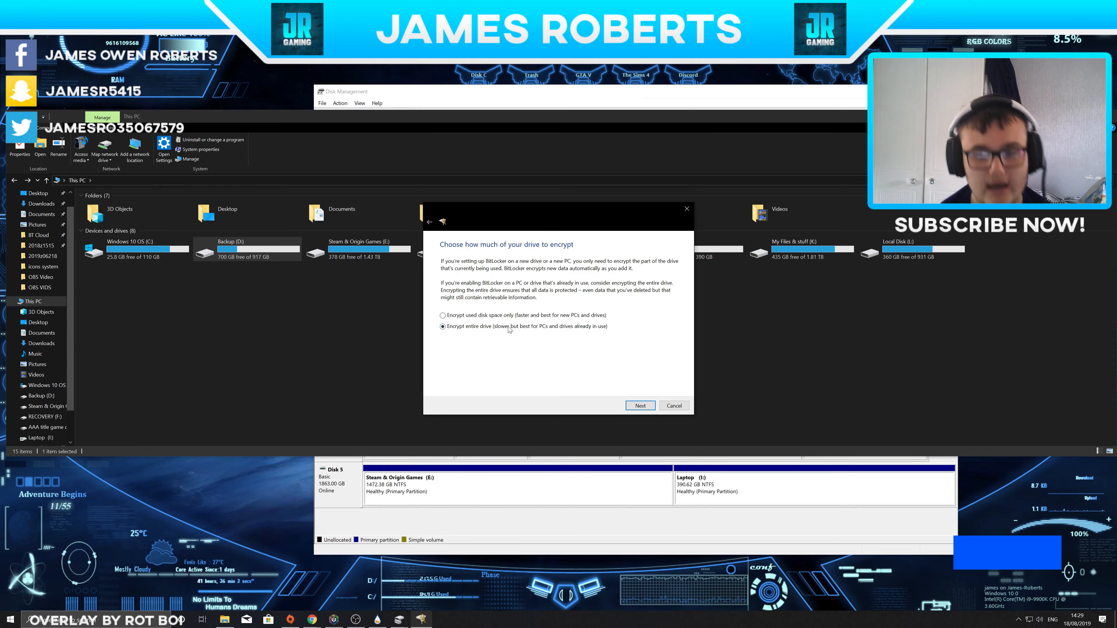
{"action": "left_click", "coordinate": [519, 317]}
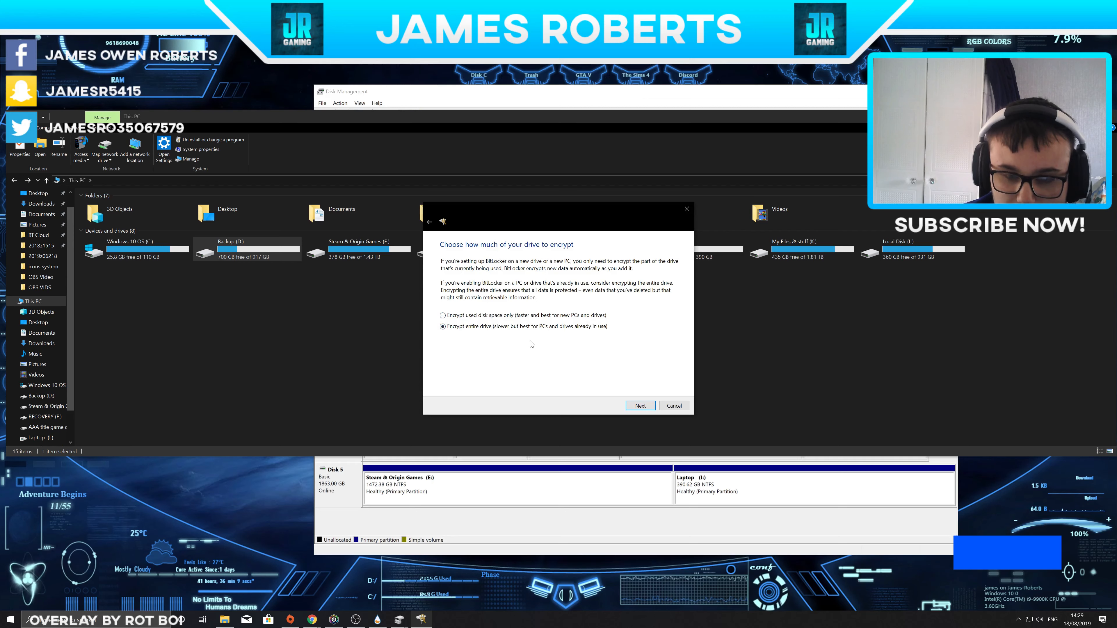
{"action": "left_click", "coordinate": [631, 408]}
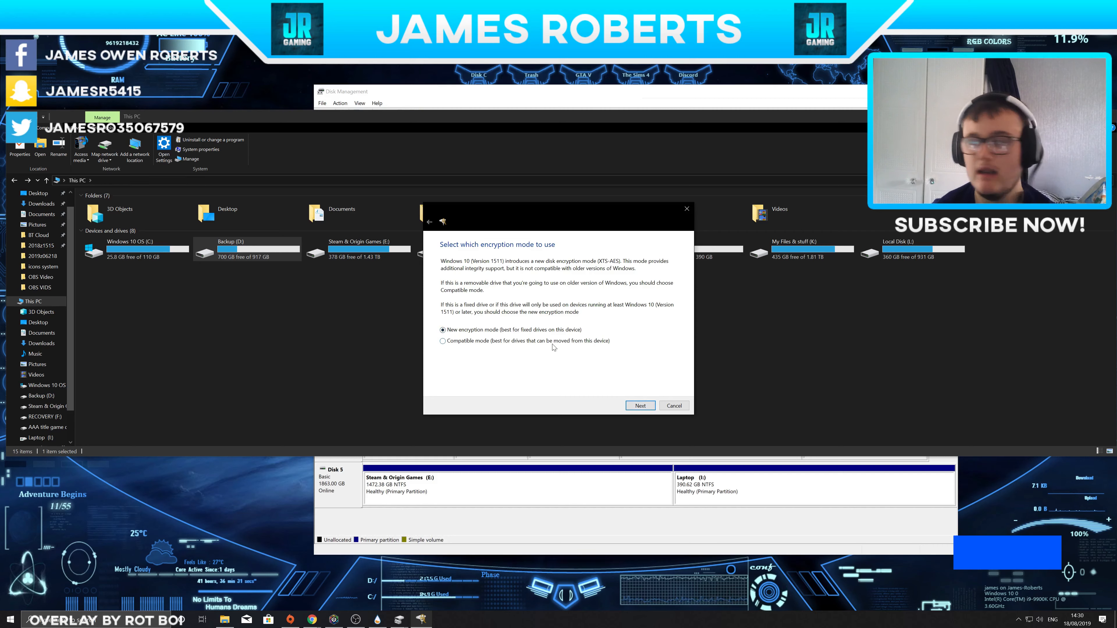
{"action": "left_click", "coordinate": [530, 341]}
{"action": "left_click", "coordinate": [640, 406]}
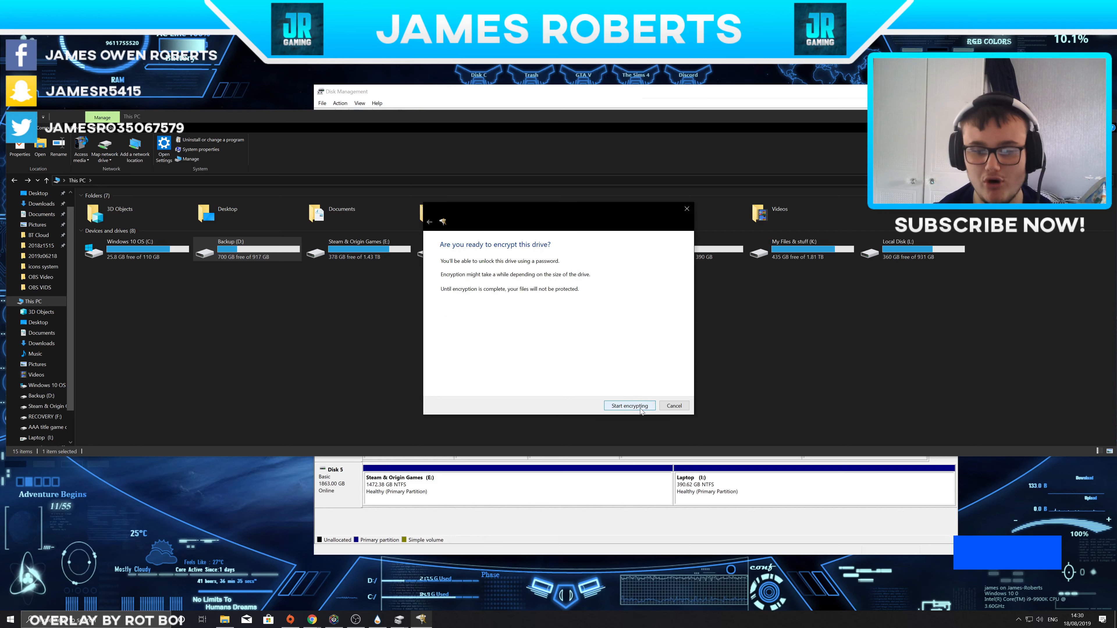